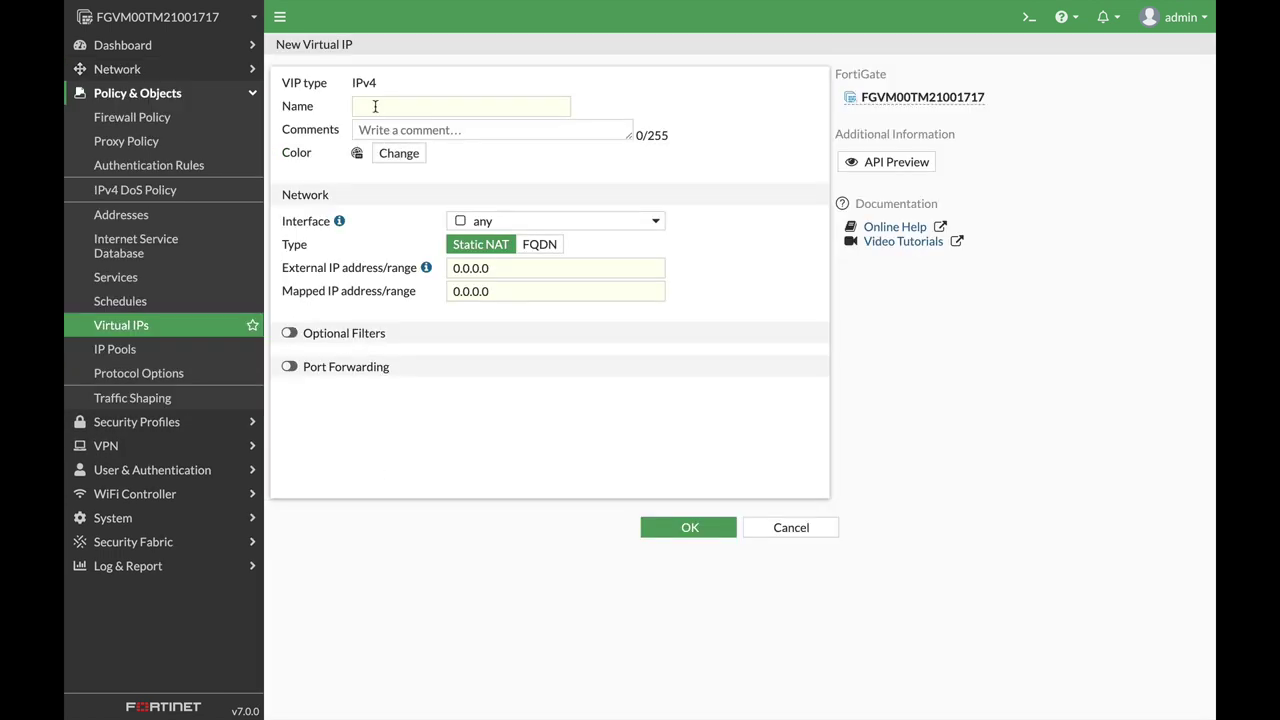
Name the virtual IP web_server-12 with external IP 82.12.1.1 and mapped IP 192.168.2.12.
click(375, 106)
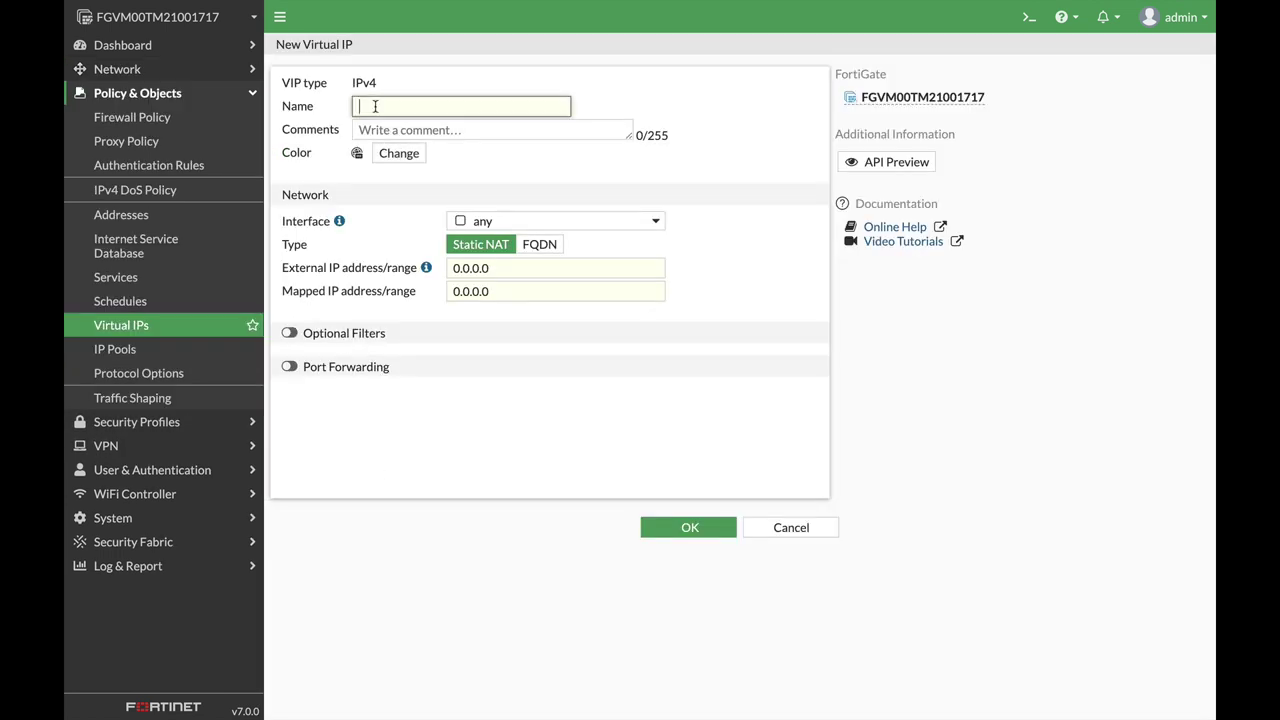
text(web_server-12)
click(510, 268)
key(super+Tab)
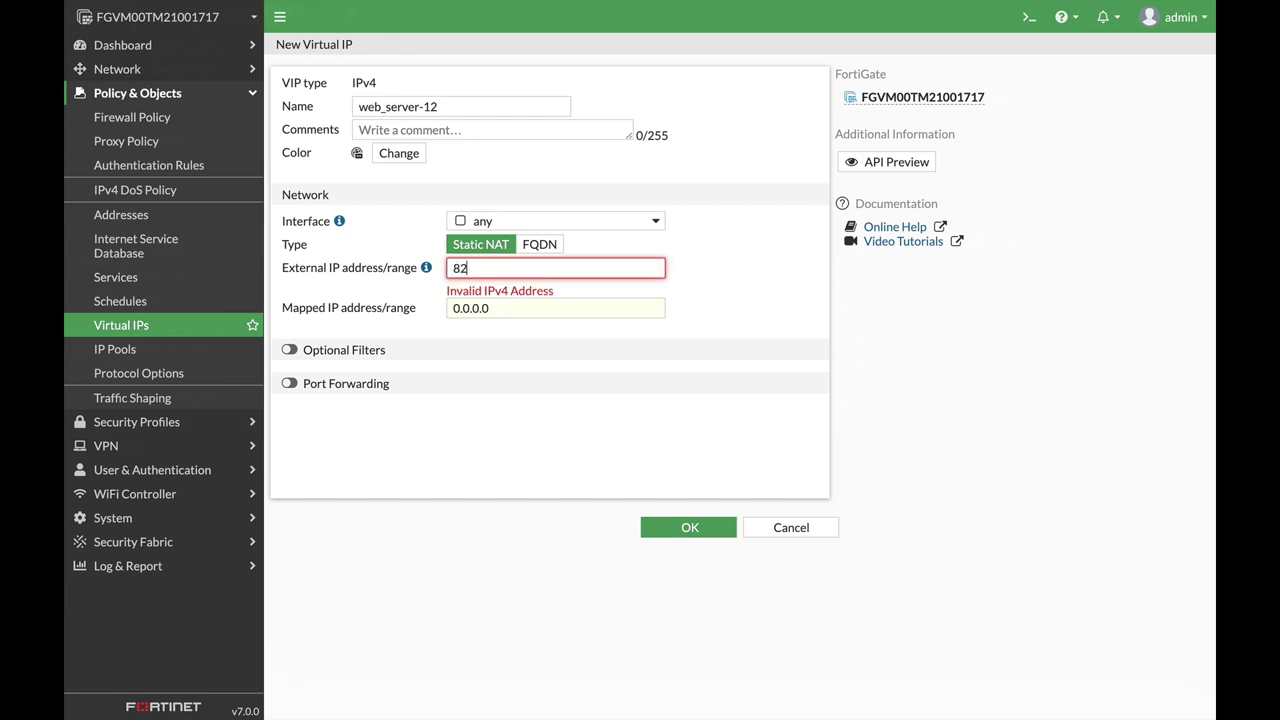
text(2.1.1)
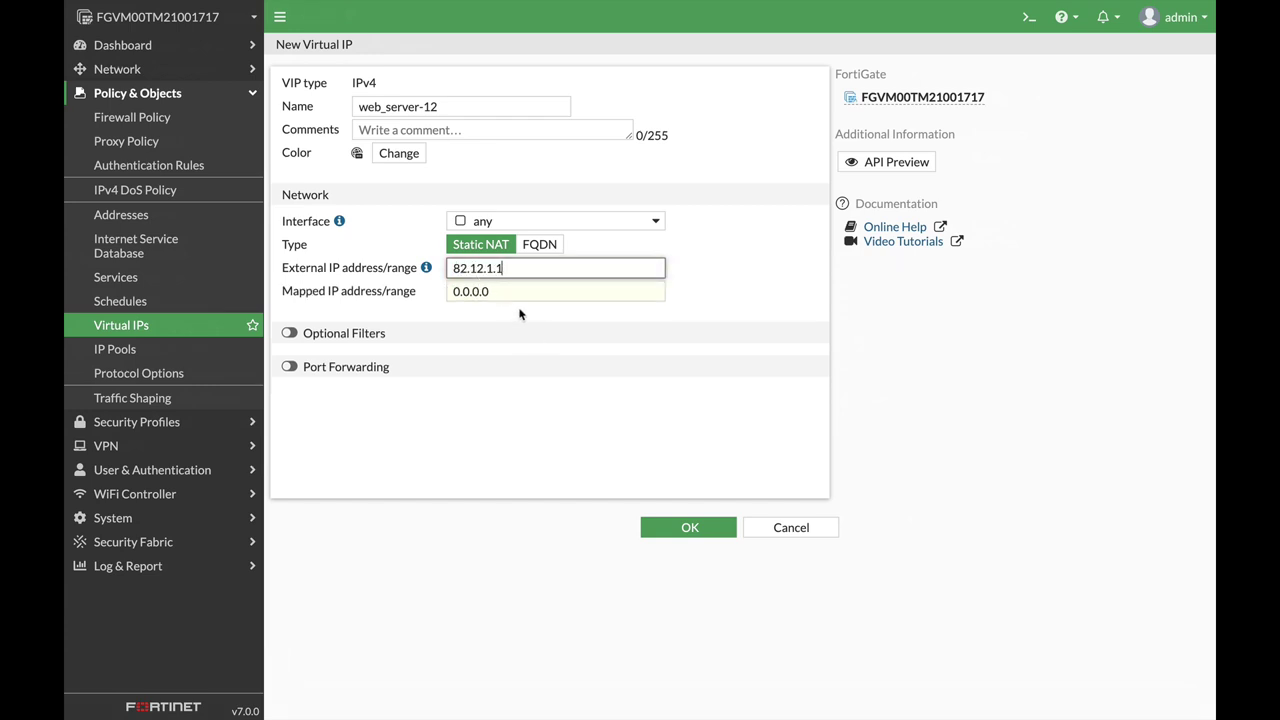
drag(506, 294, 456, 292)
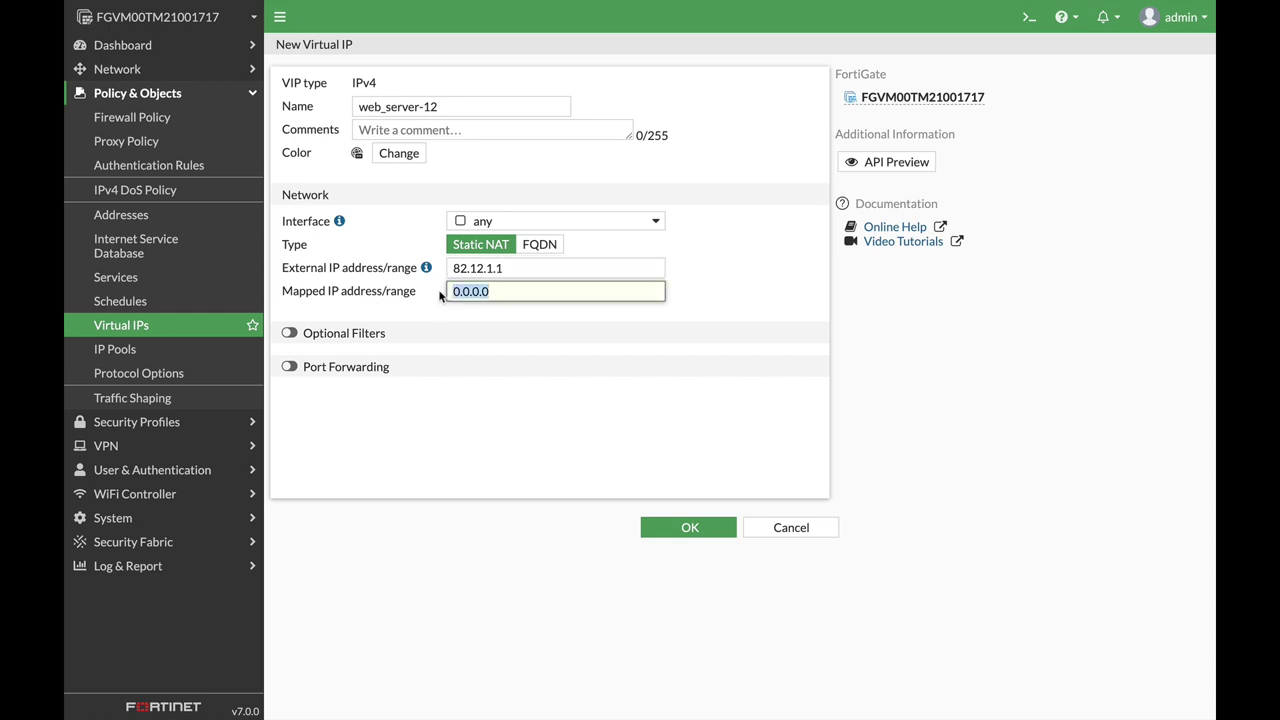
text(192.1)
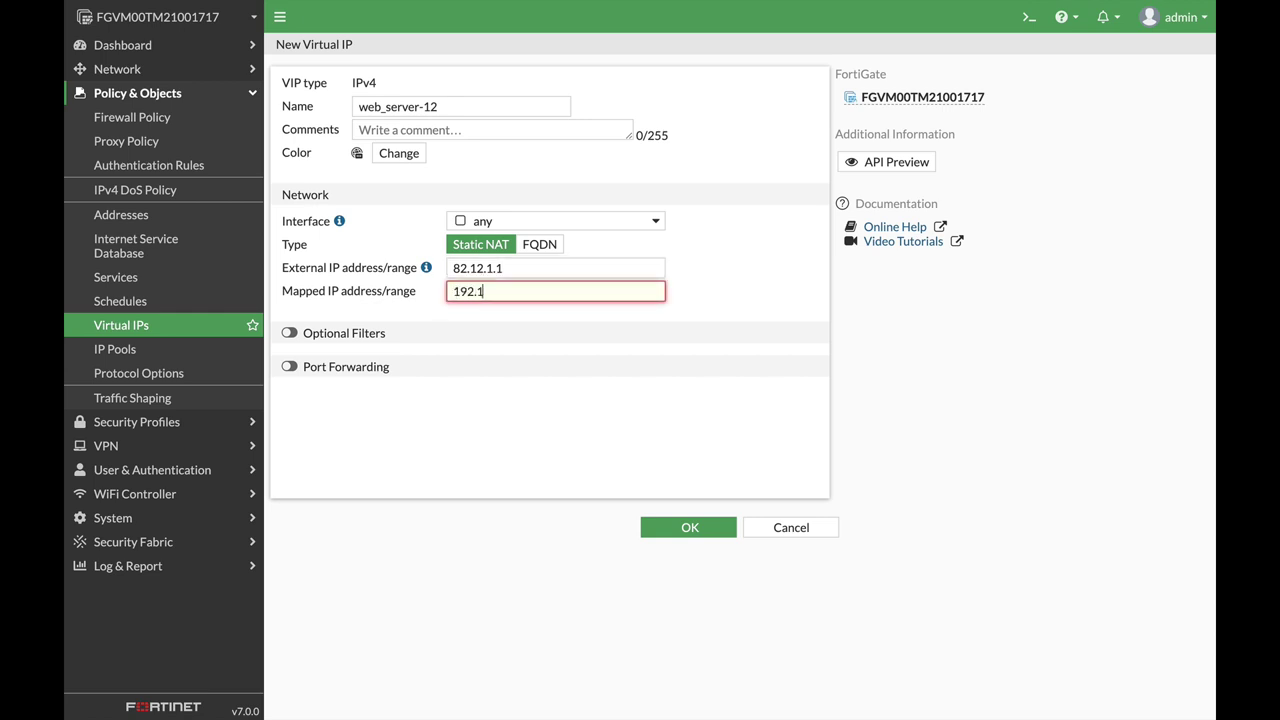
text(68.2.12)
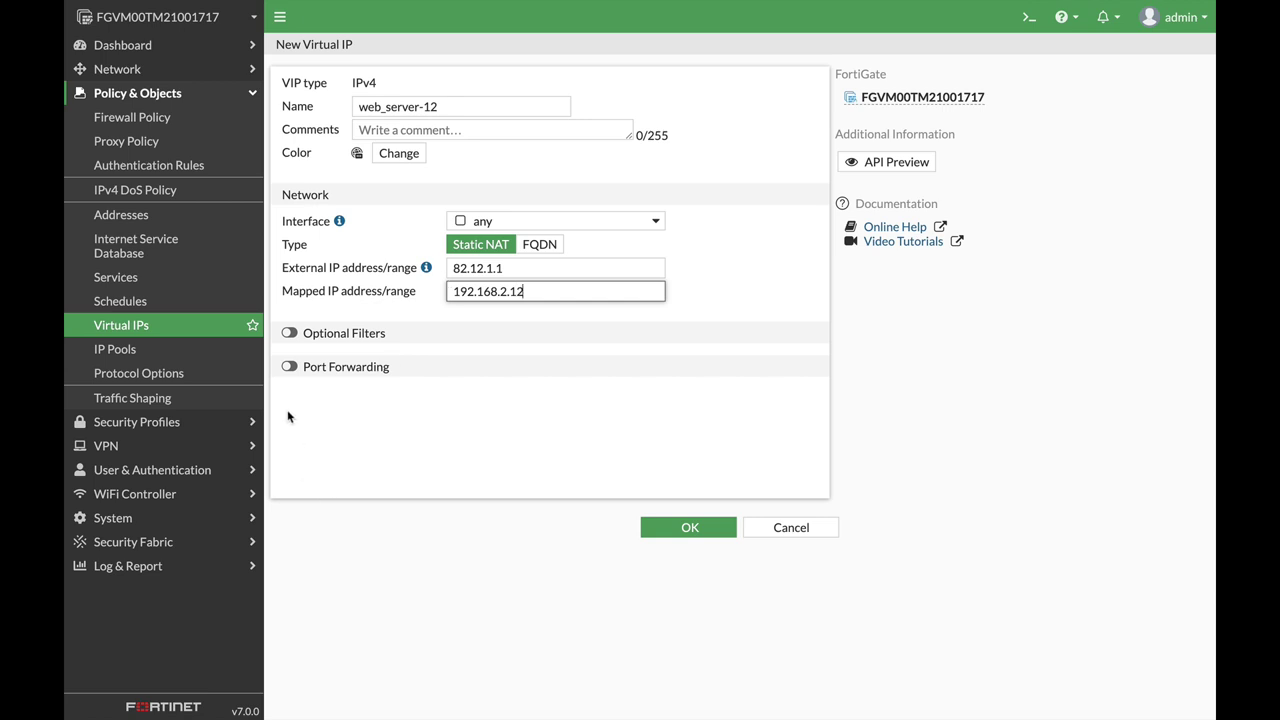
Enable TCP port forwarding from external port 30443 to 443 and save the virtual IP.
click(291, 368)
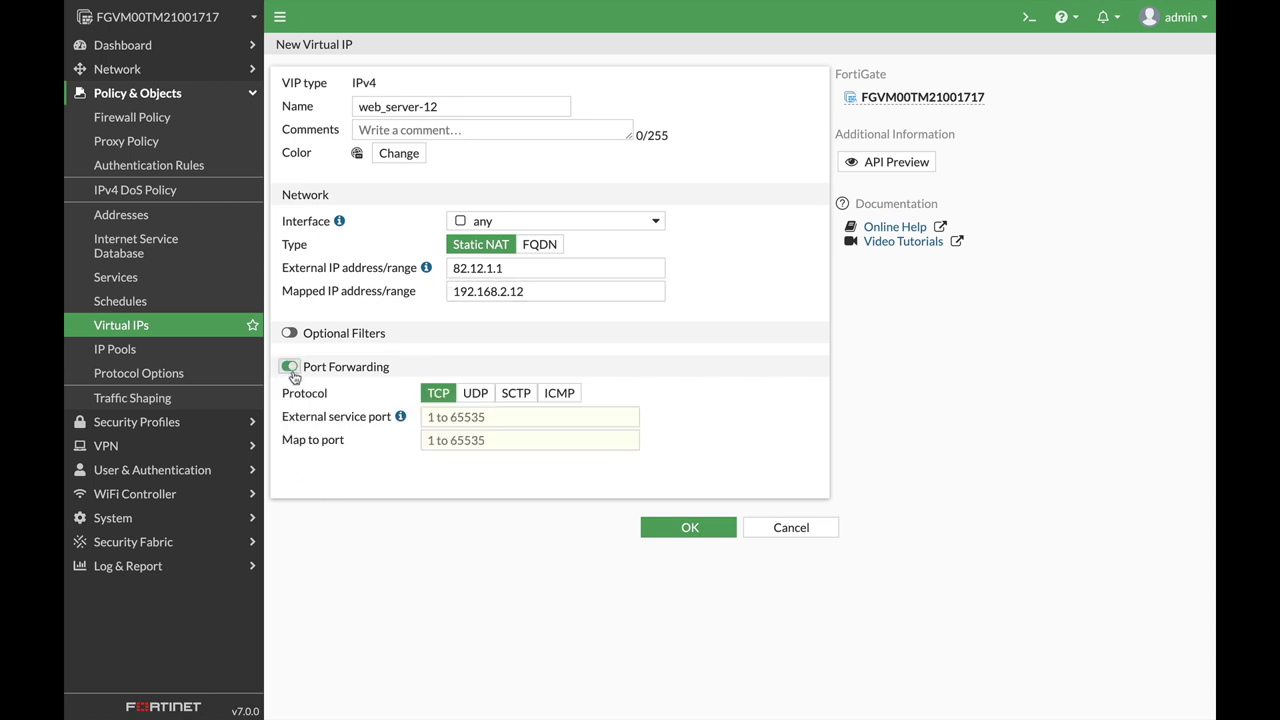
click(492, 418)
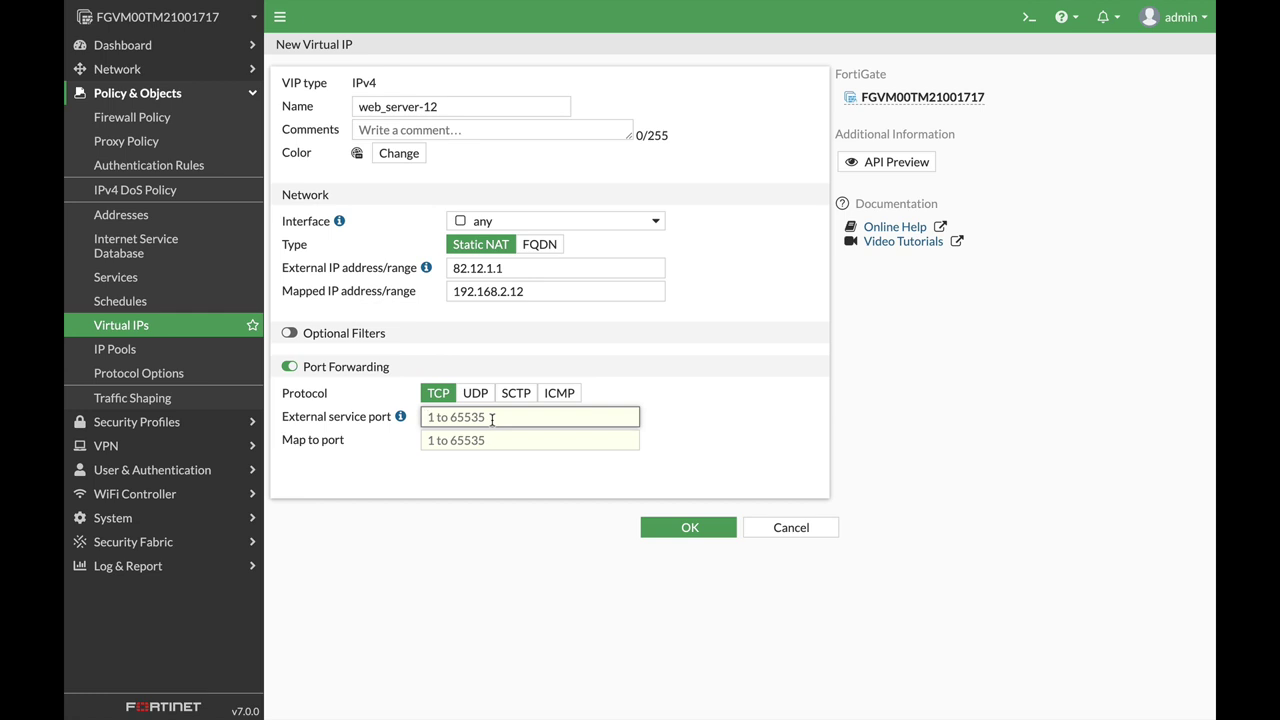
text(30443)
click(465, 442)
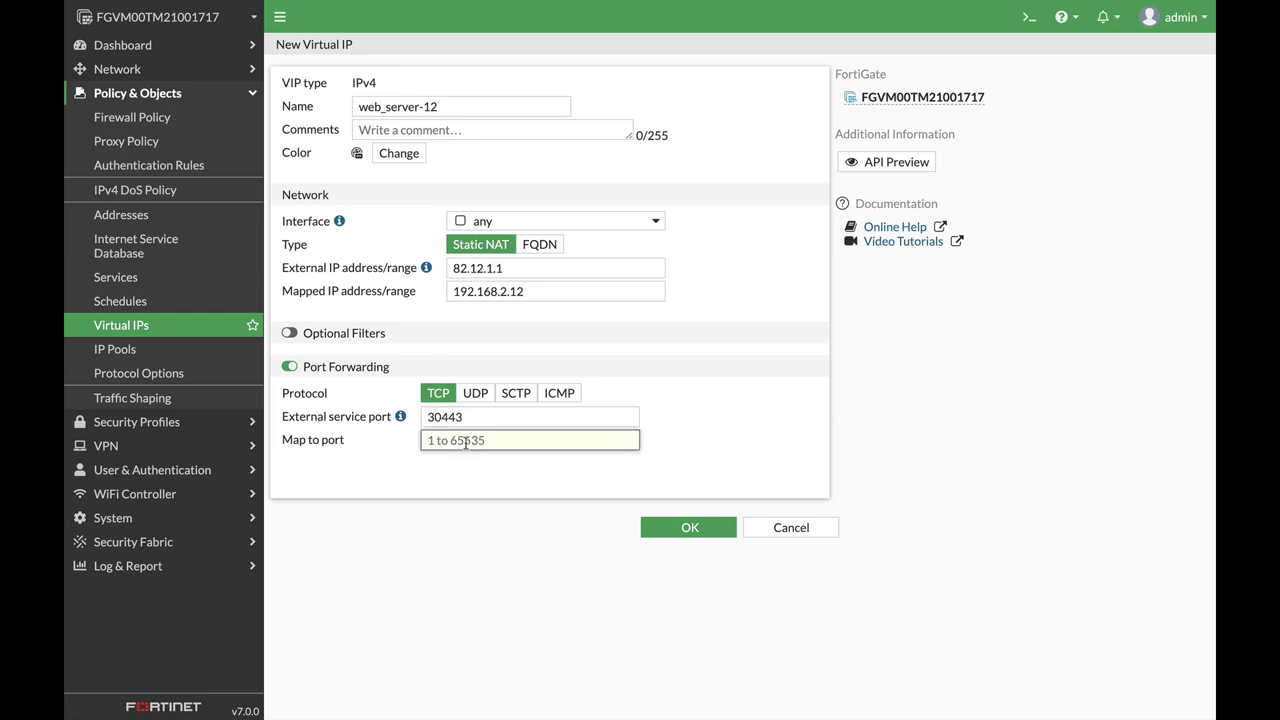
text(443)
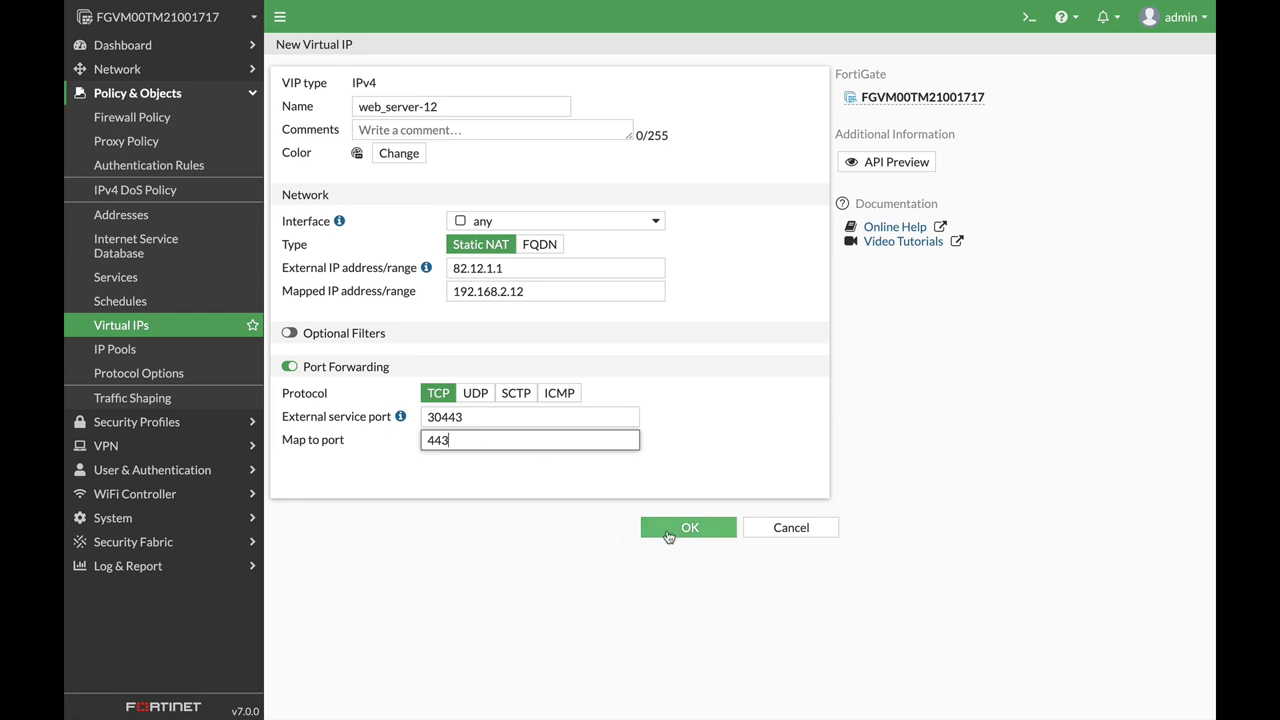
click(668, 535)
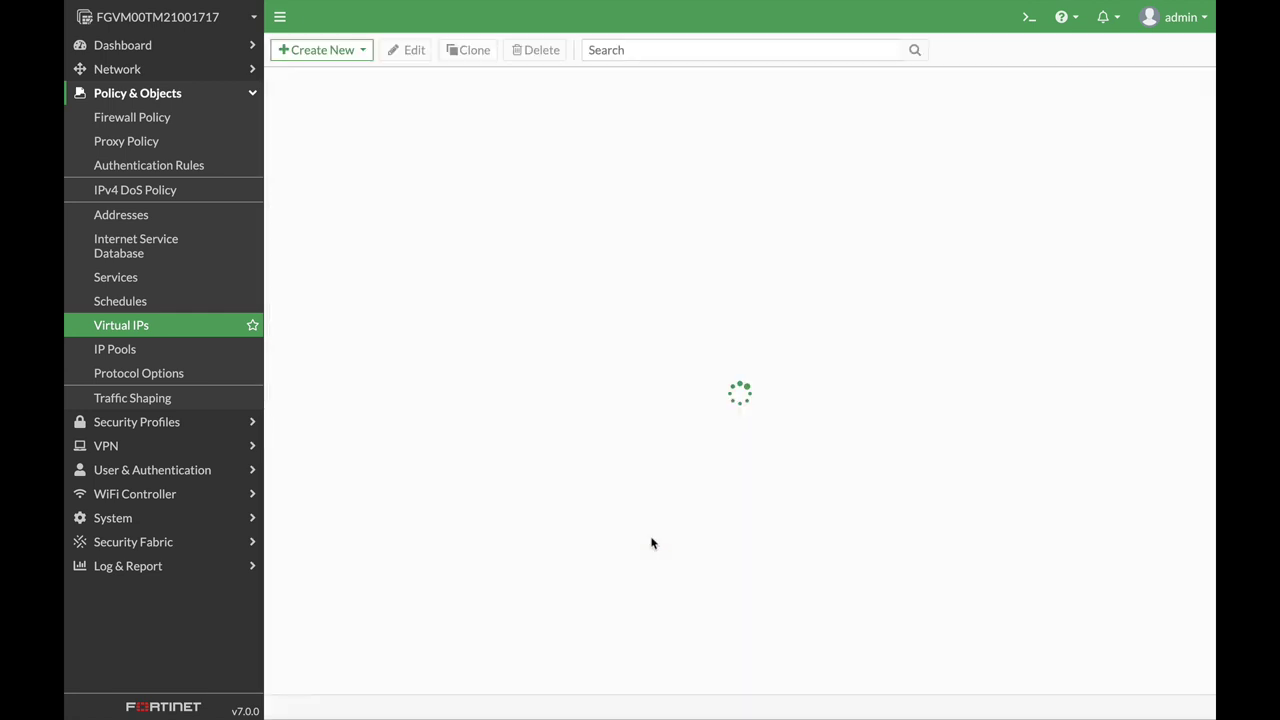
Create a new virtual IP web_server-13 with external IP 82.12.1.1 and mapped IP 192.168.2.13.
click(337, 52)
click(320, 78)
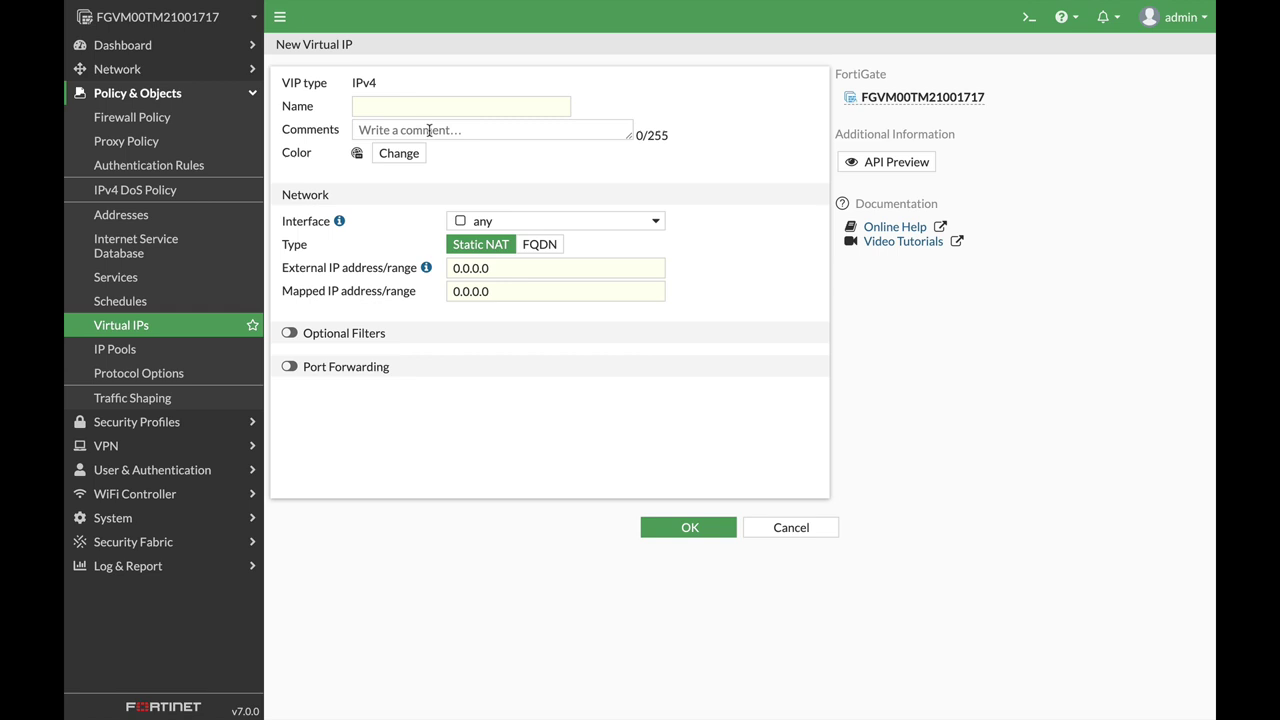
click(410, 111)
text(web)
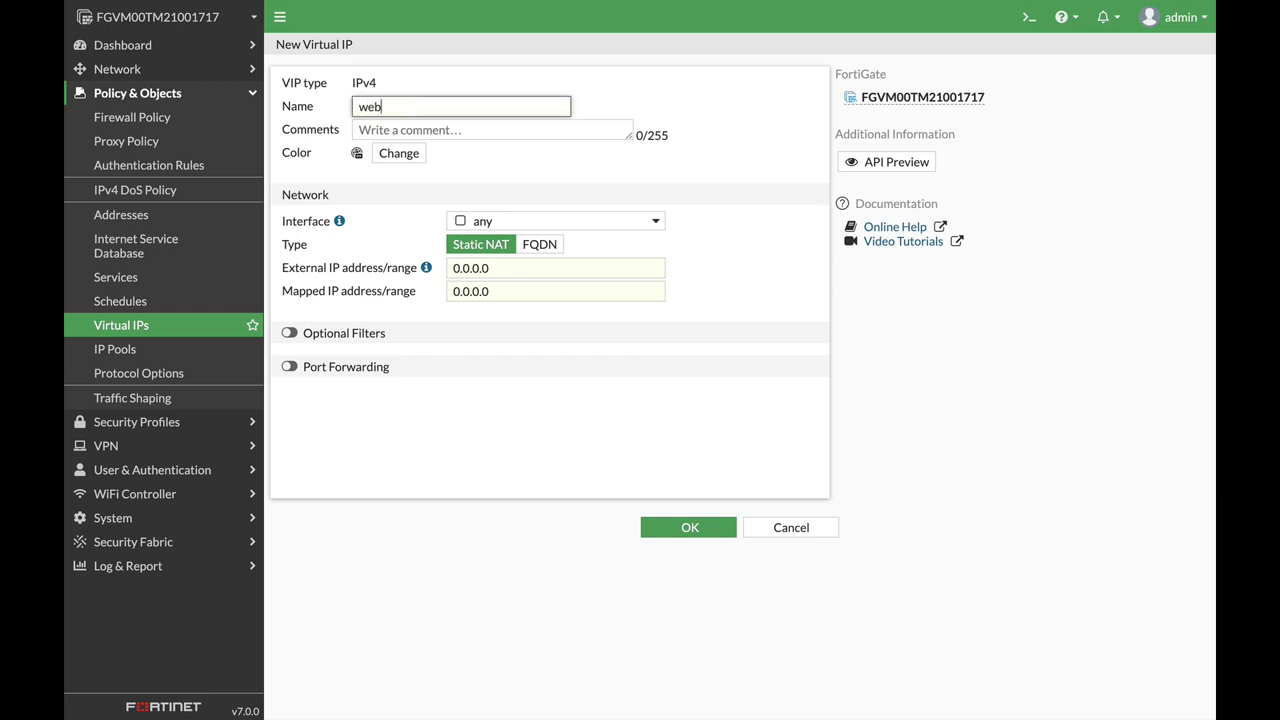
text(_server-13)
double_click(483, 269)
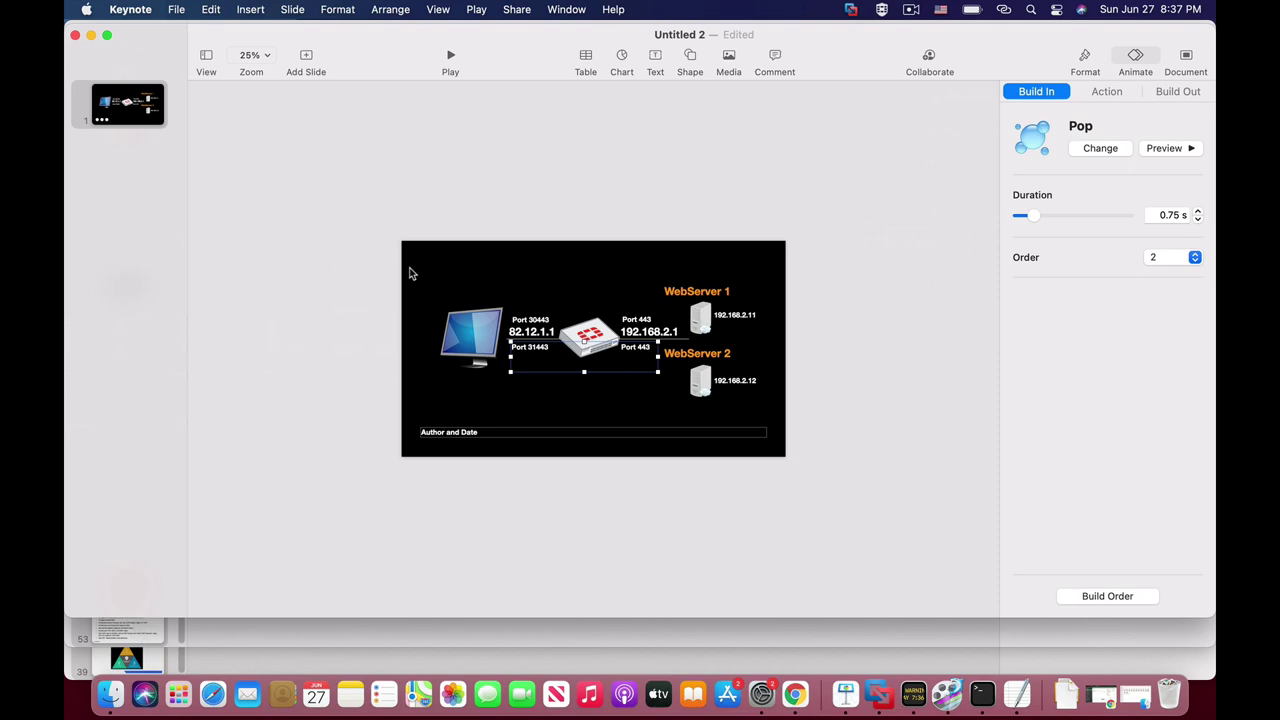
key(ctrl+Right)
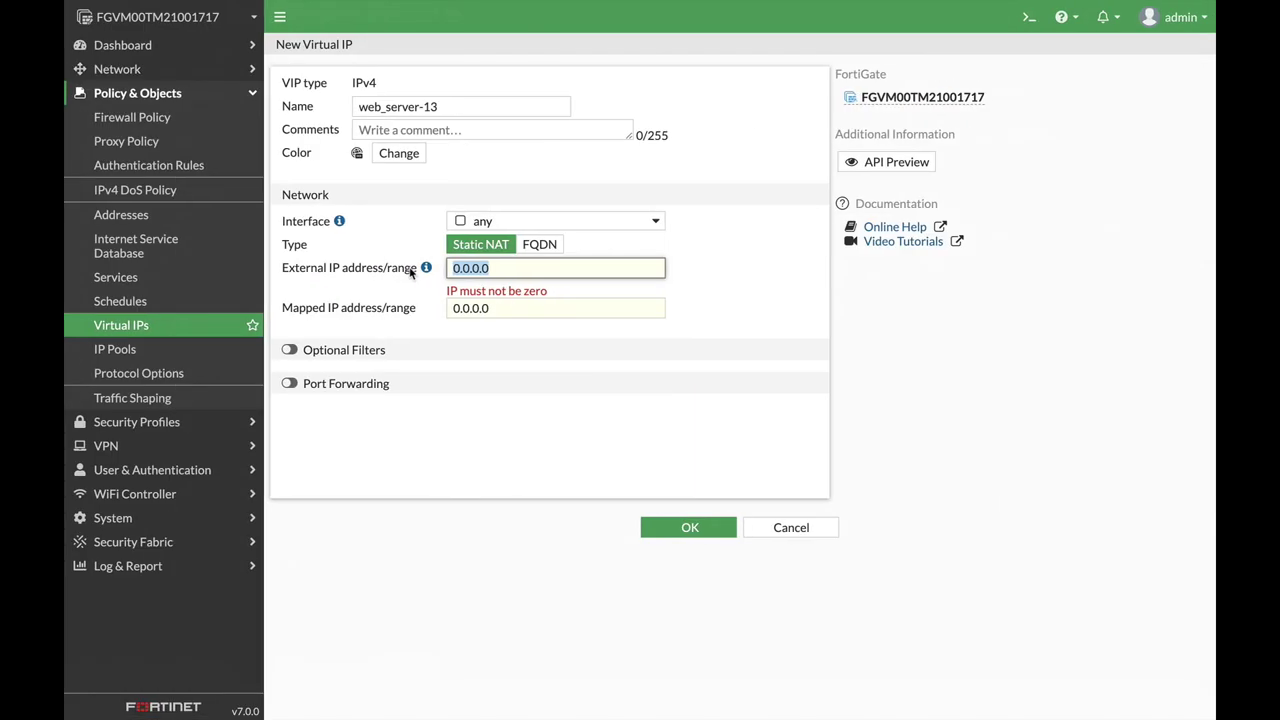
text(82)
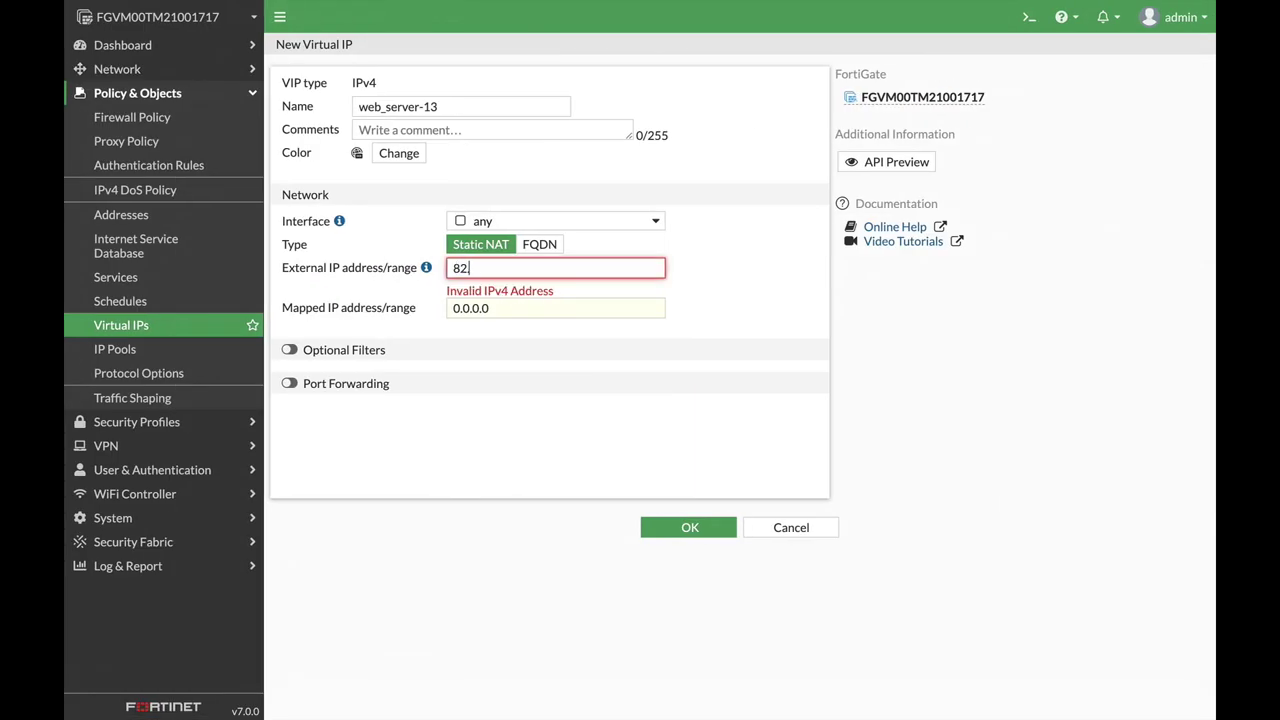
text(.12.1.1)
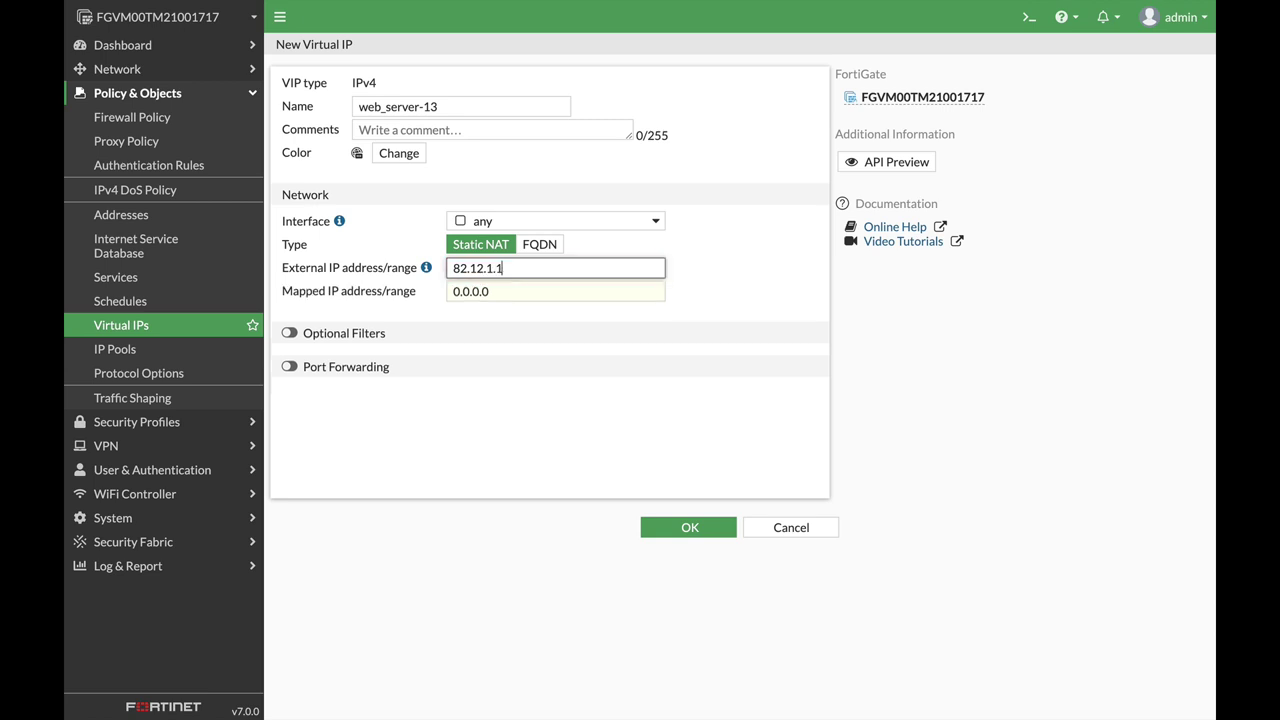
key(Tab)
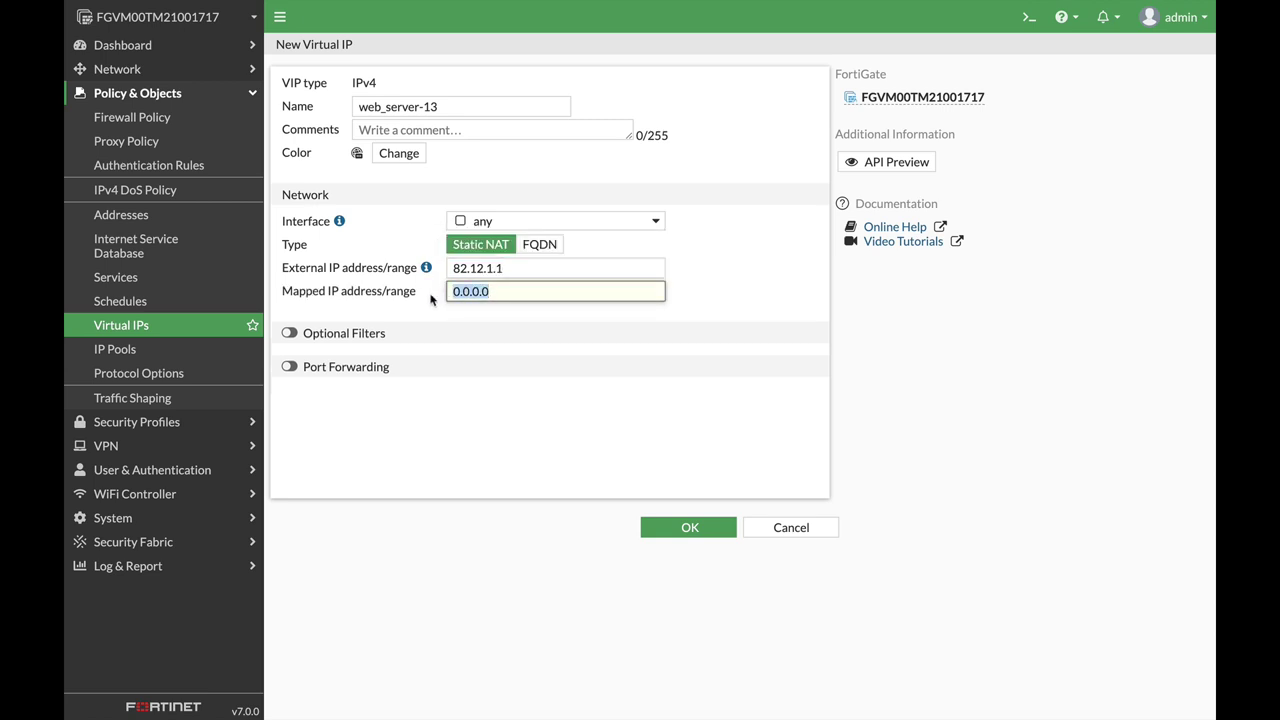
text(192.1)
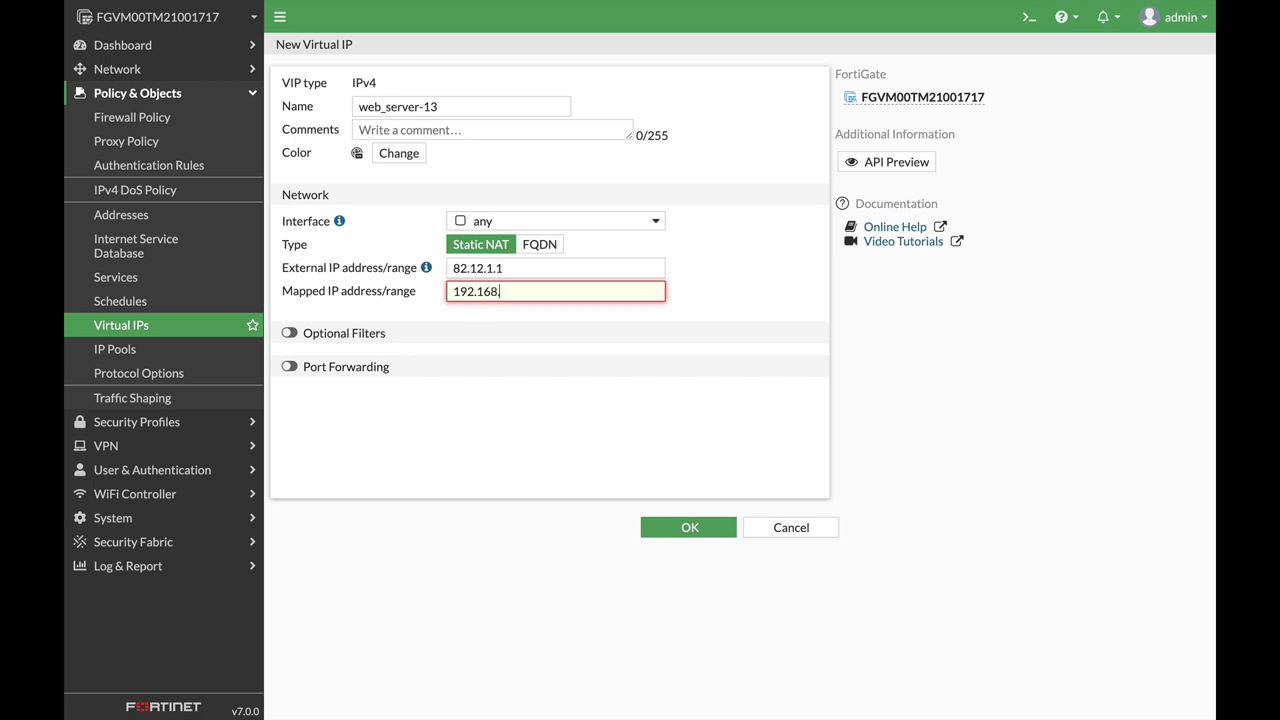
text(68.2.13)
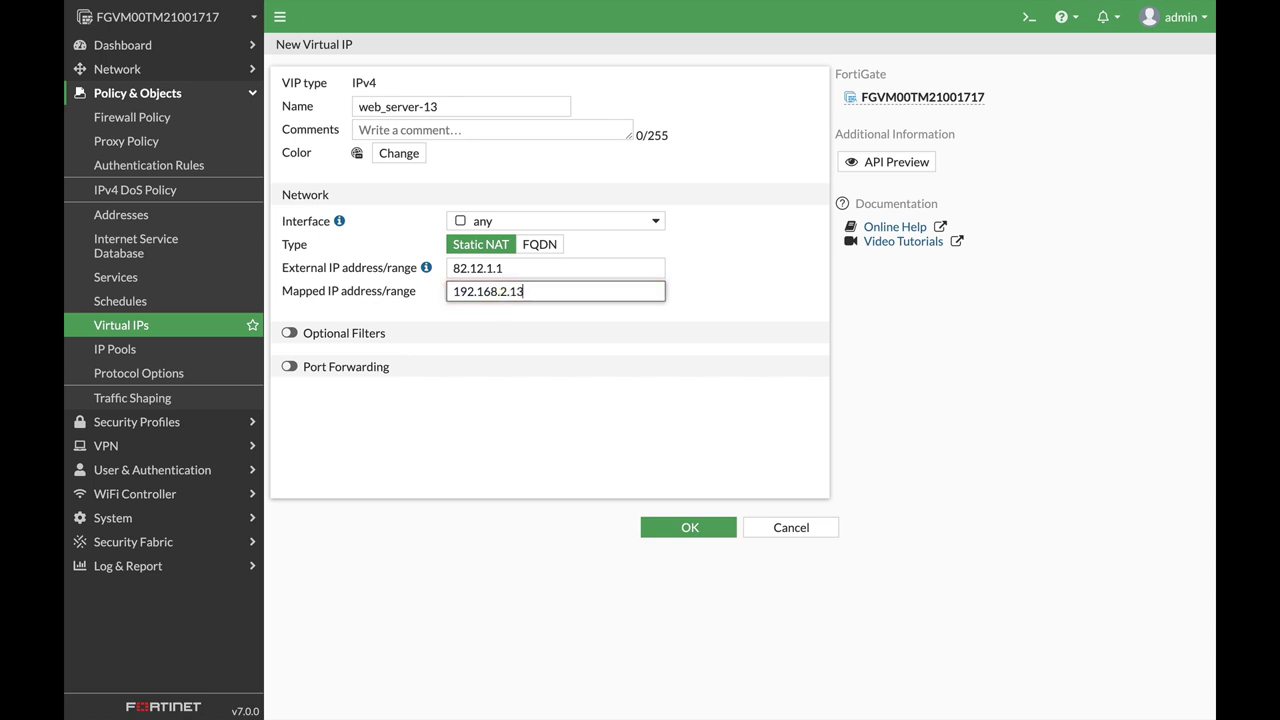
Enable TCP port forwarding from external port 31443 to 443 and save web_server-13.
click(292, 367)
click(464, 419)
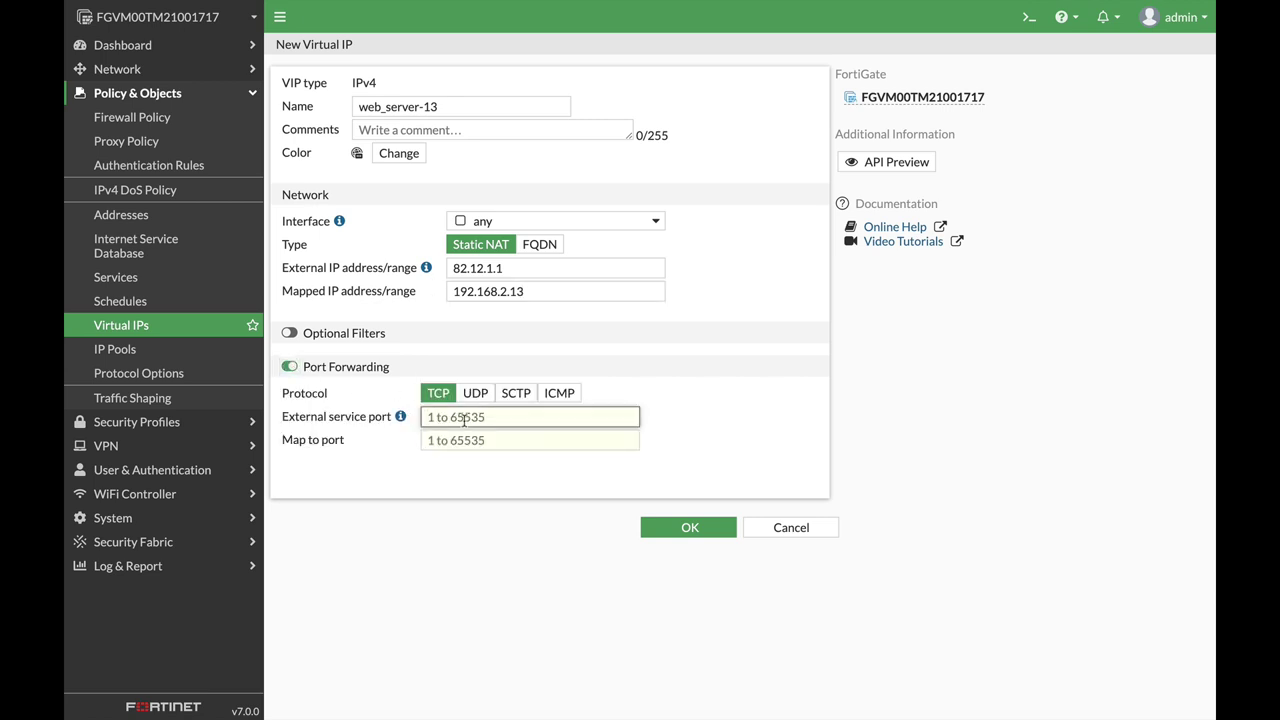
text(31443)
click(494, 441)
text(8)
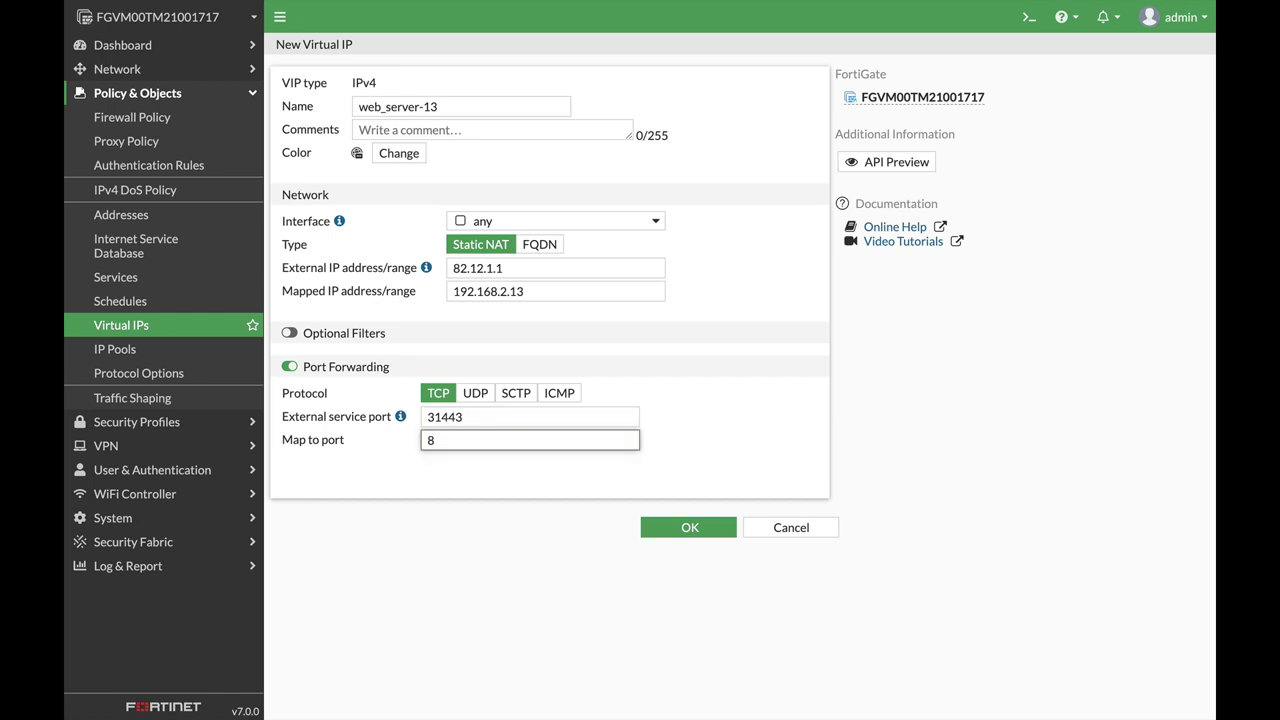
key(BackSpace)
text(443)
click(686, 526)
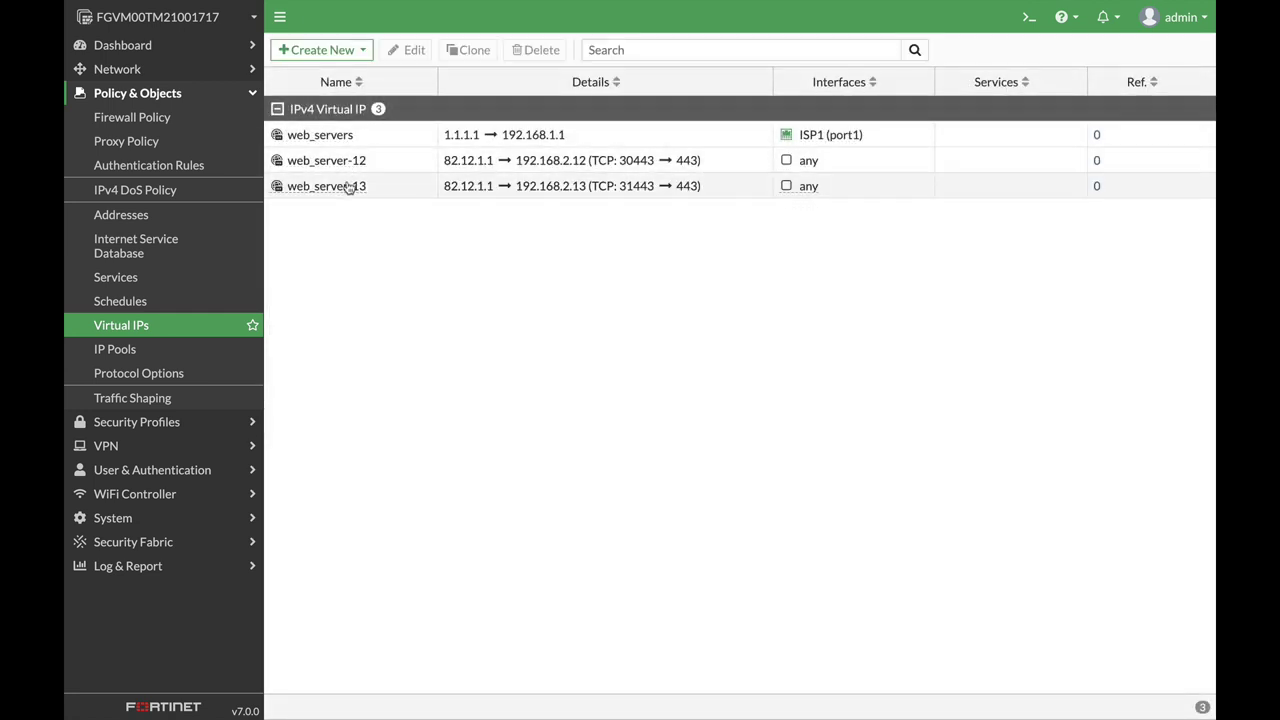
Create a VIP group named web_servers_2 with members web_server-12 and web_server-13, and save it.
click(348, 54)
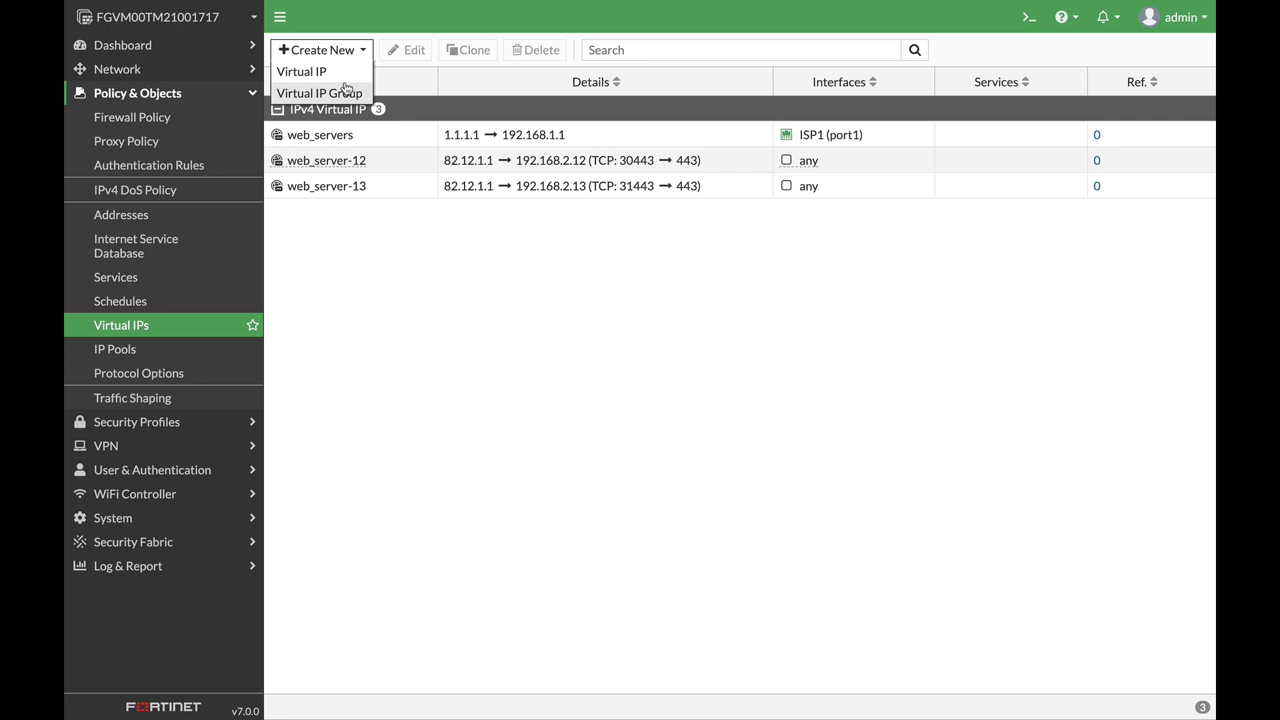
click(345, 92)
click(423, 108)
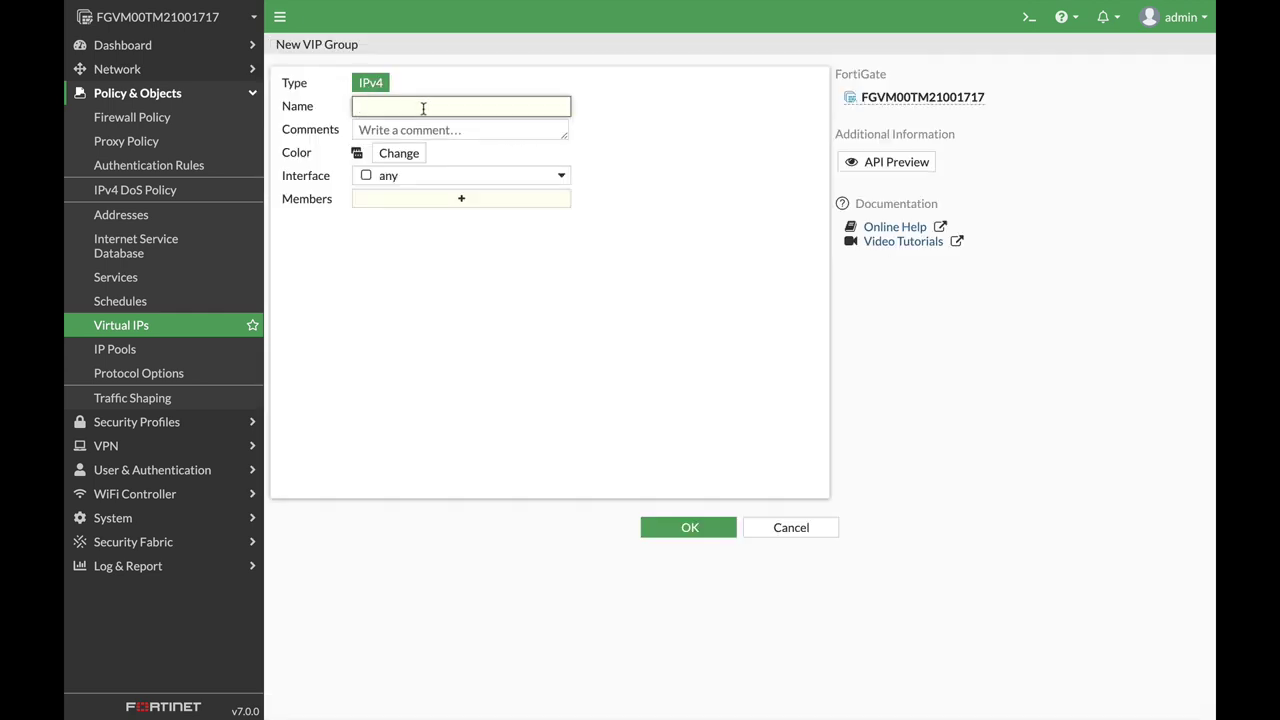
text(web_servers)
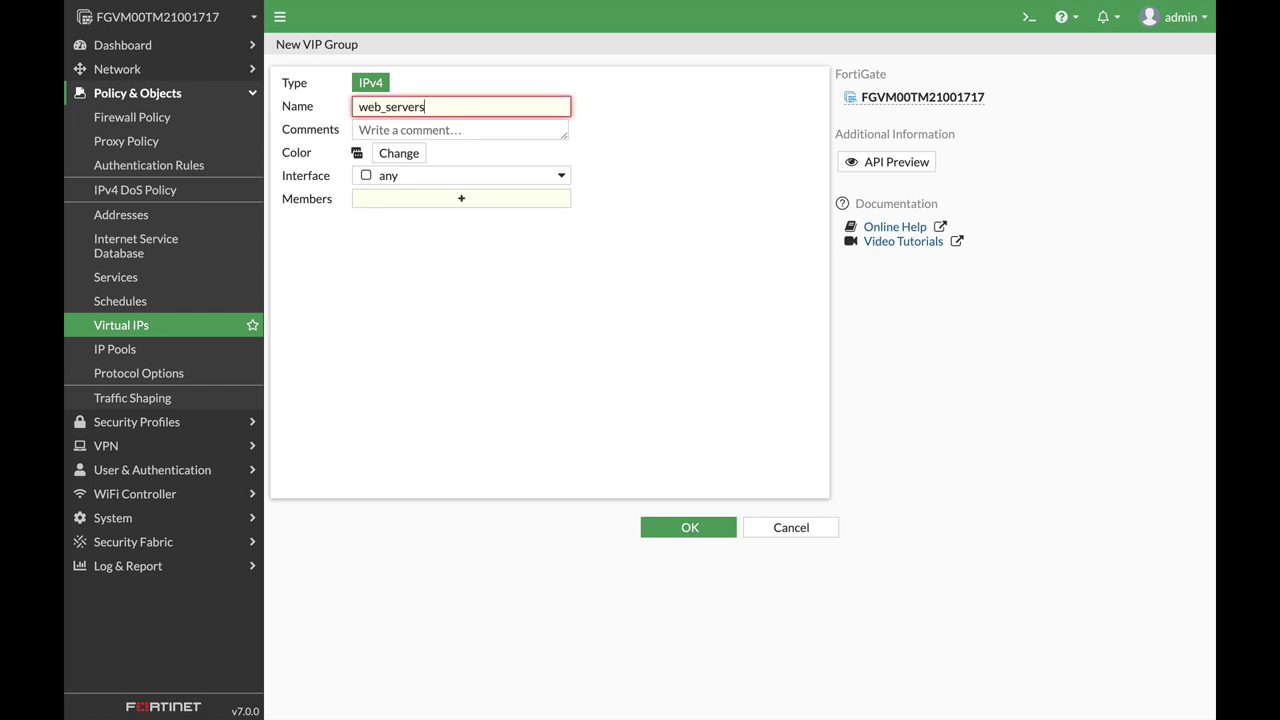
text(_2)
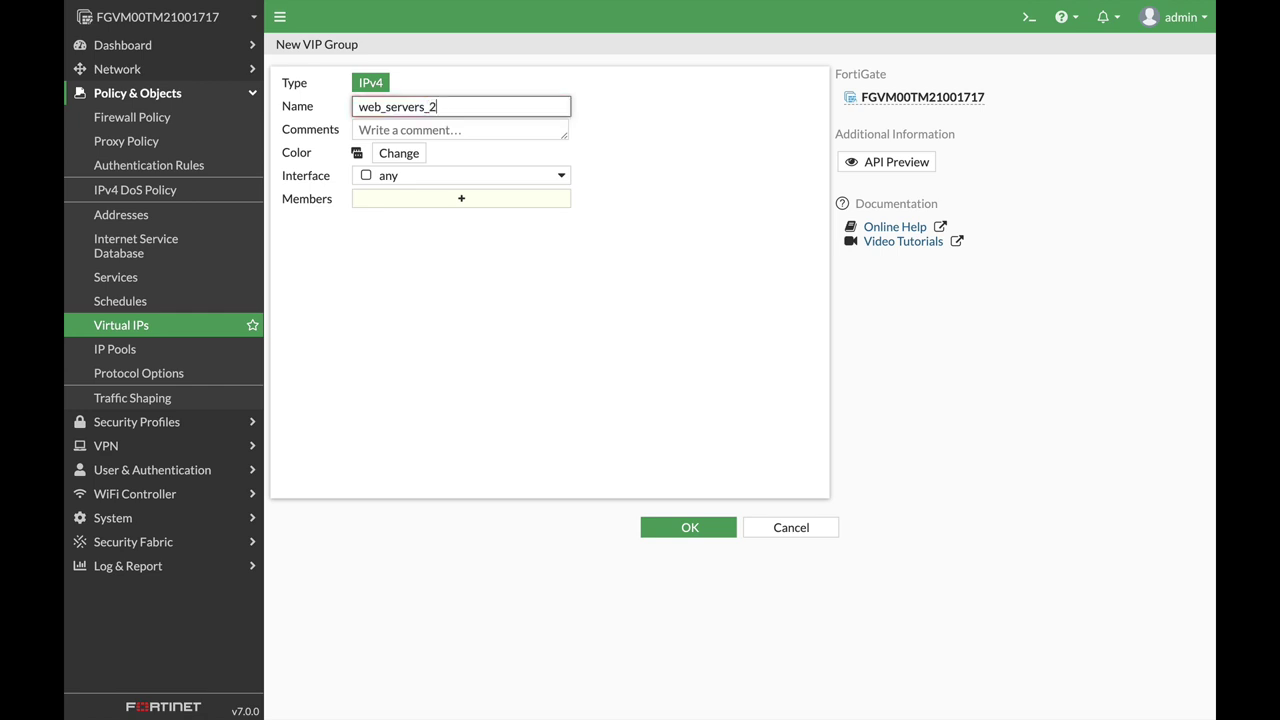
click(441, 201)
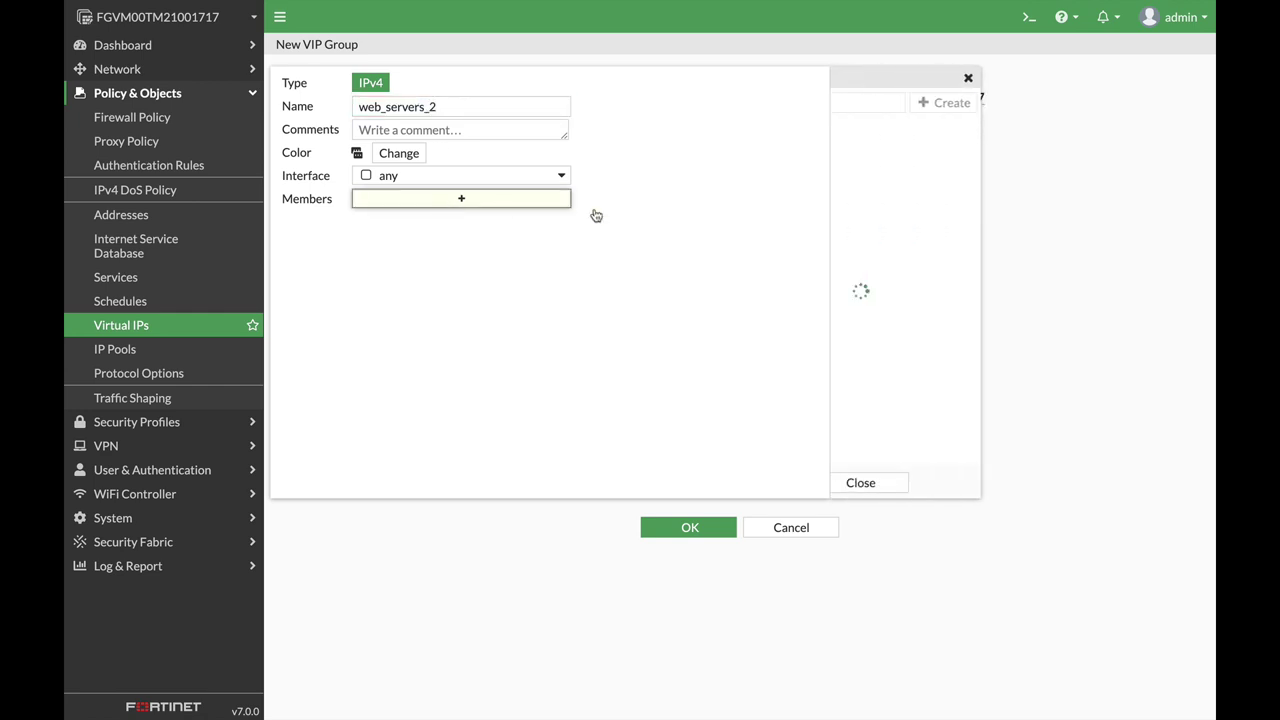
click(863, 126)
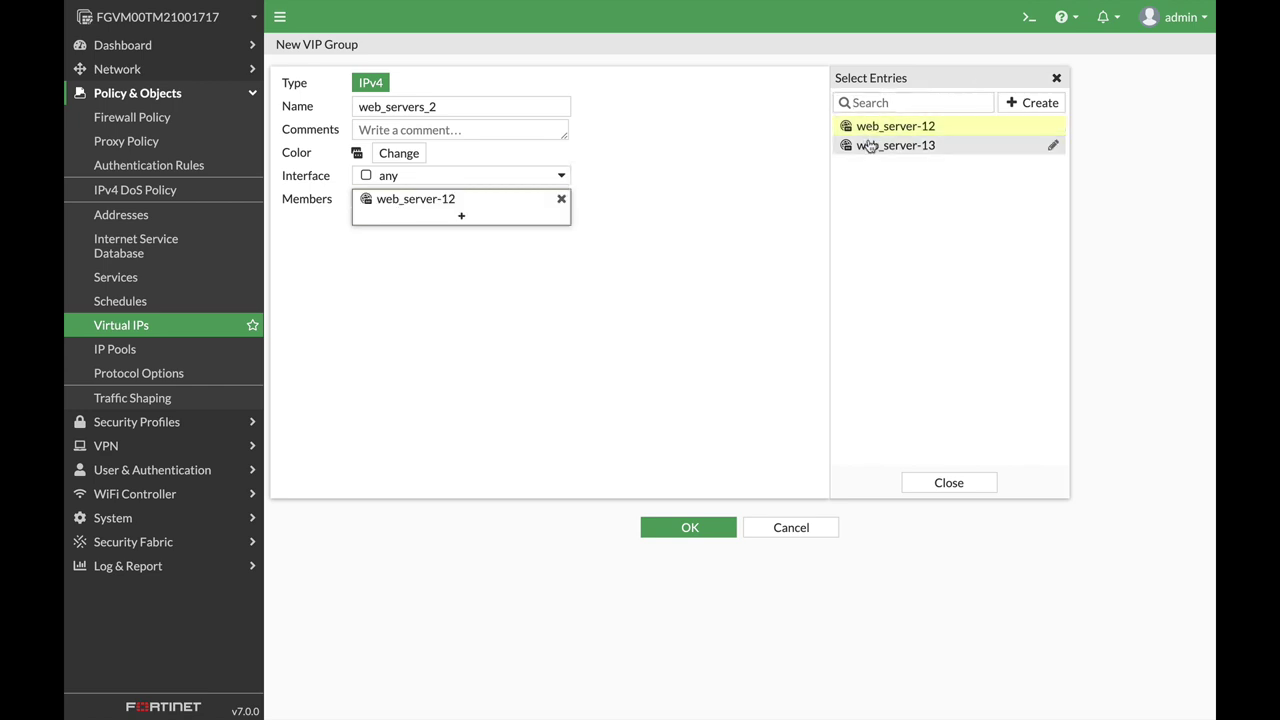
click(863, 146)
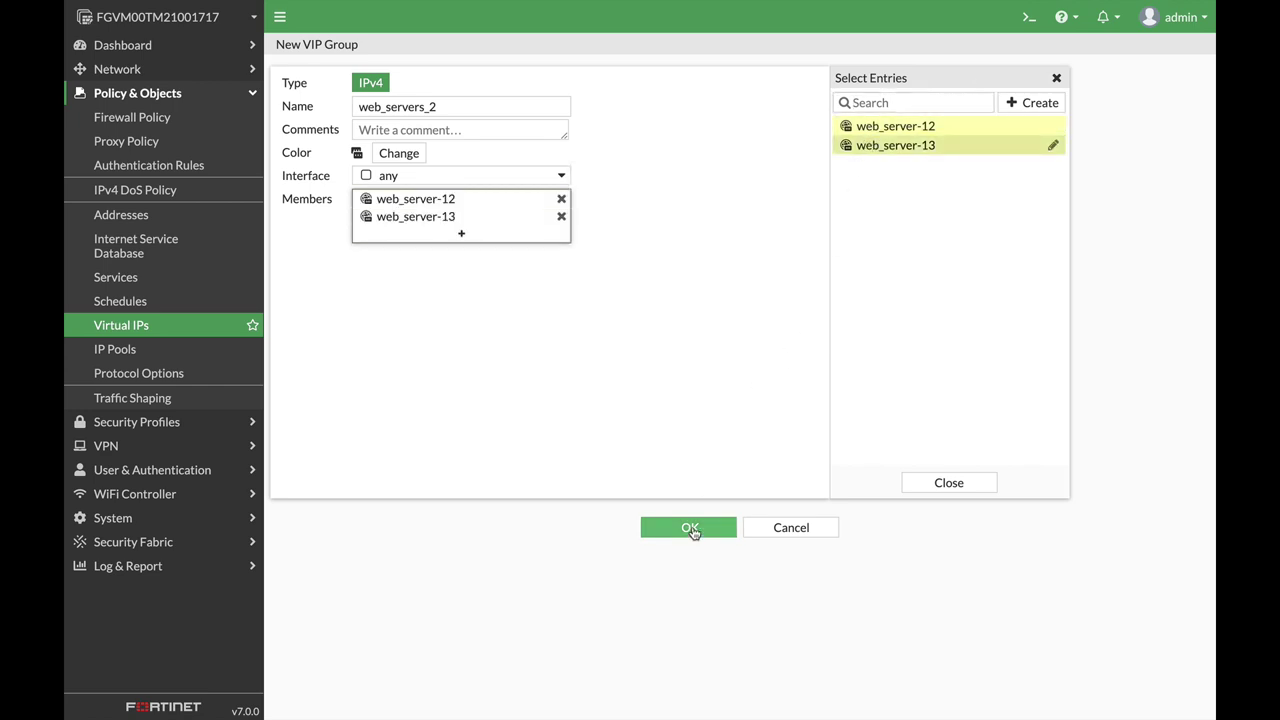
click(691, 528)
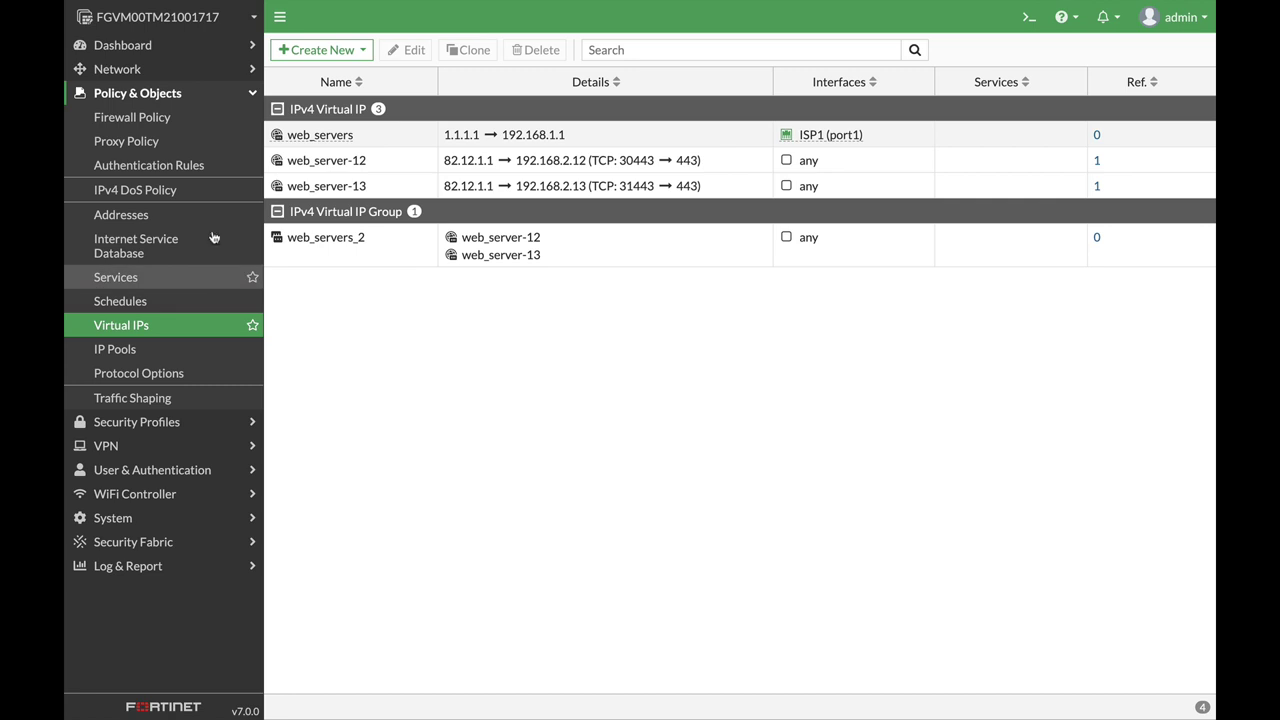
Start a new firewall policy named to_servers, incoming ISP1 (port1), outgoing Servers (port4).
click(160, 119)
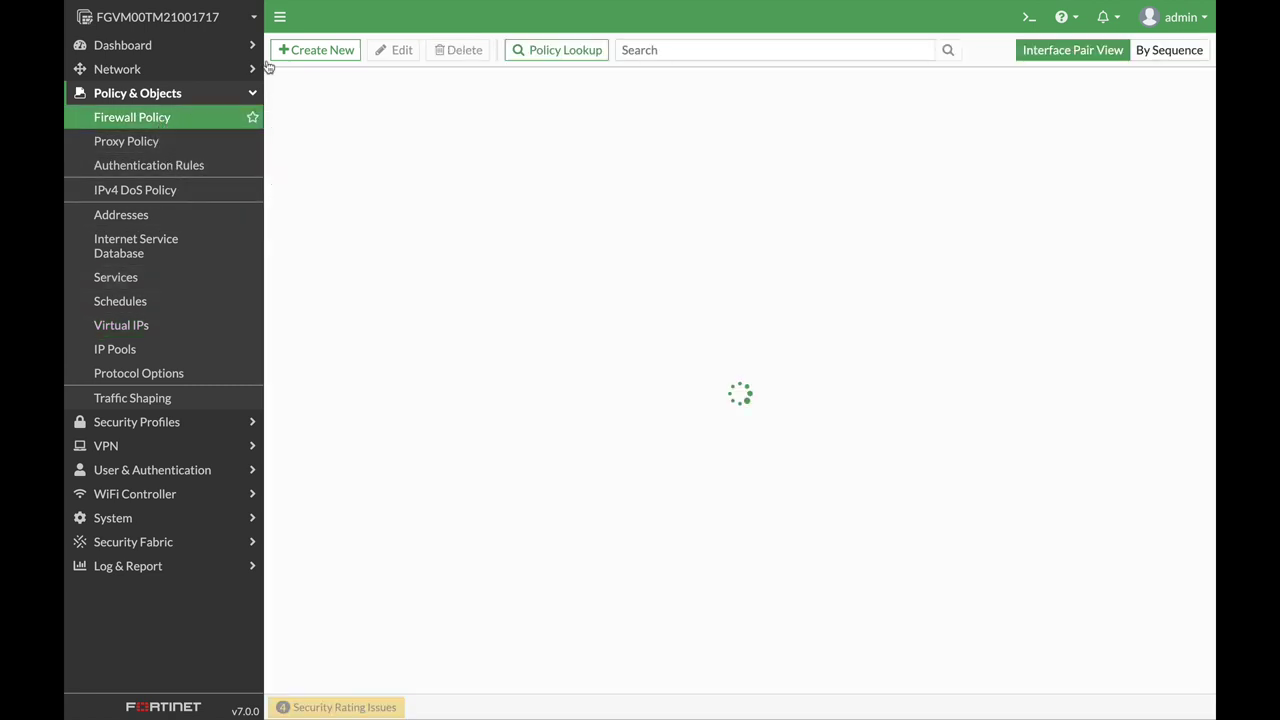
click(300, 52)
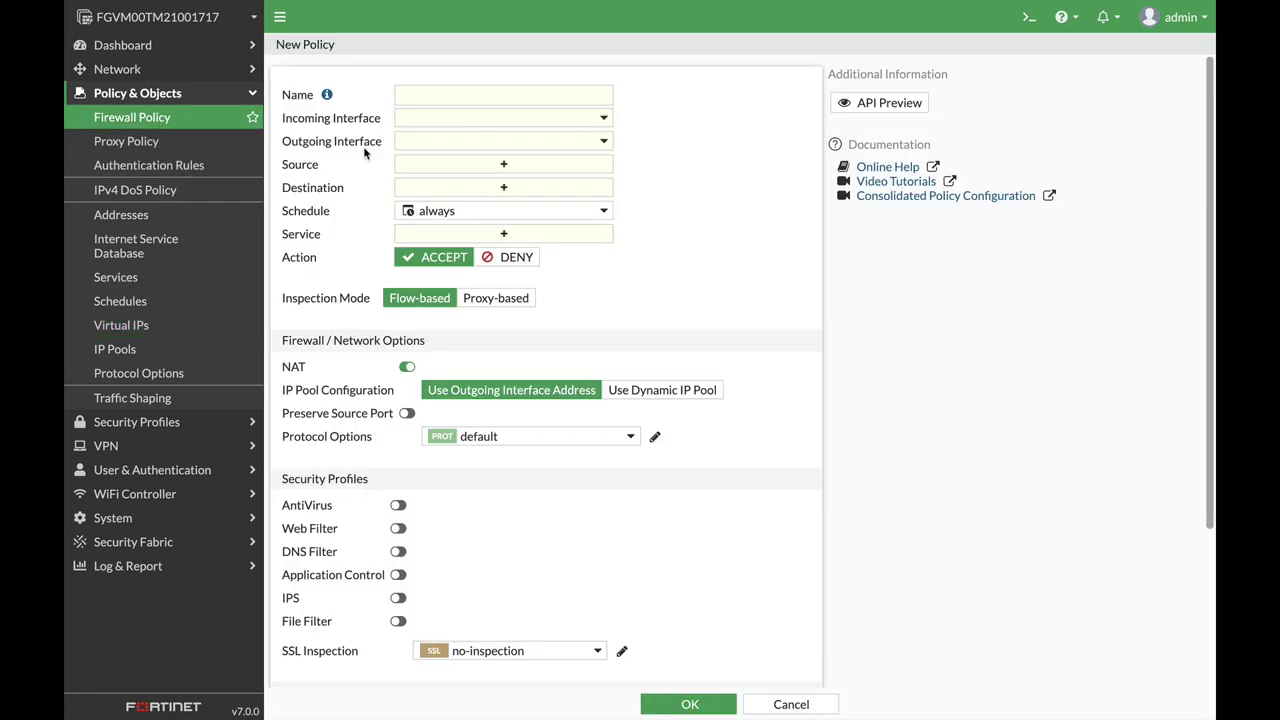
click(432, 95)
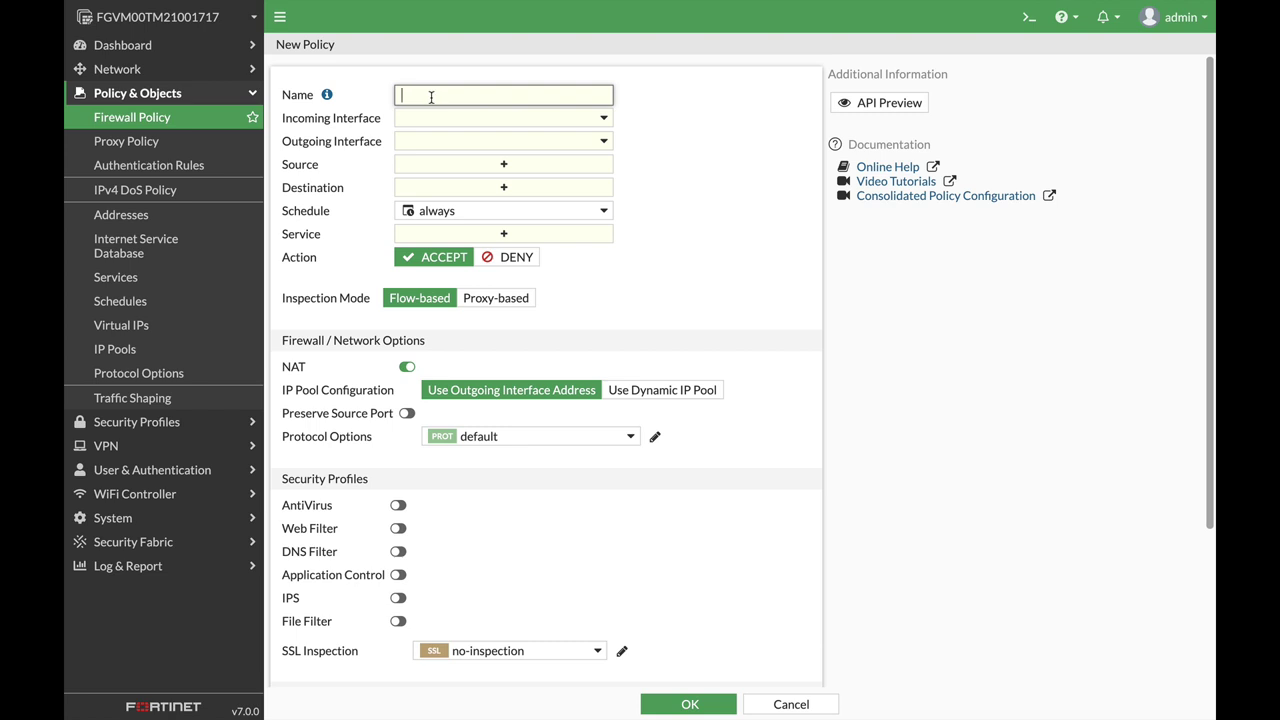
text(to_servers)
click(428, 120)
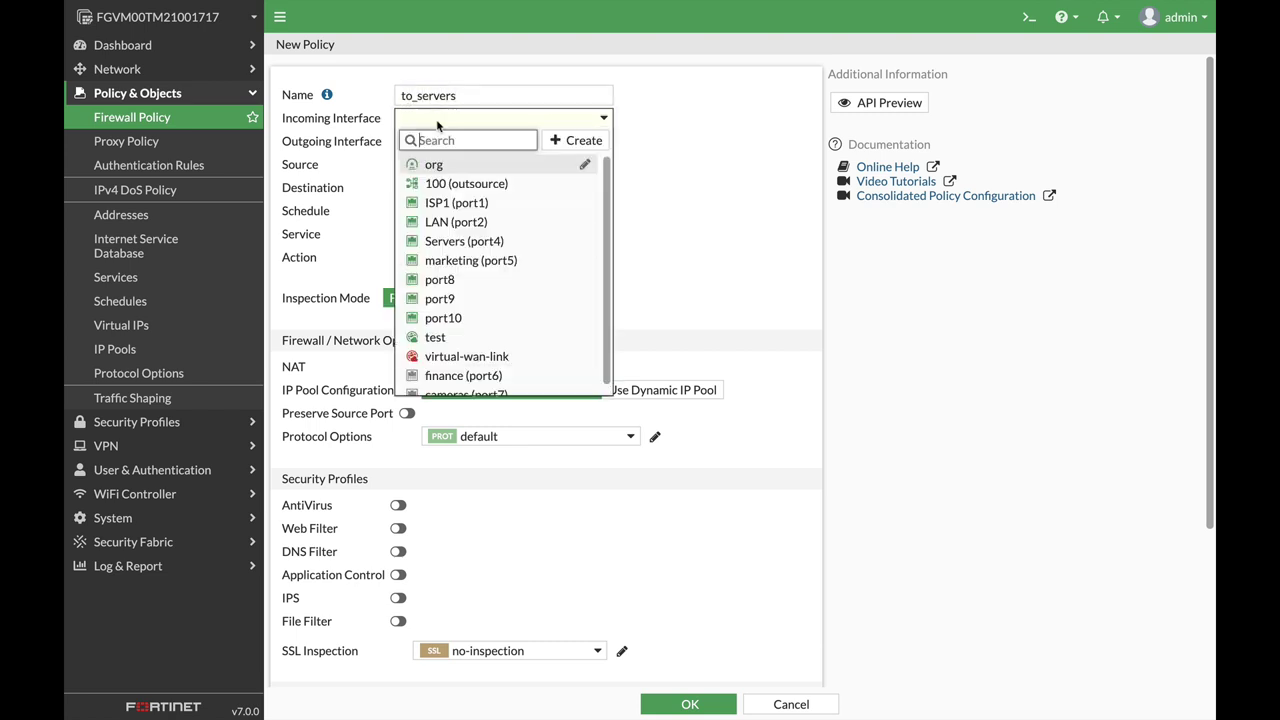
click(470, 203)
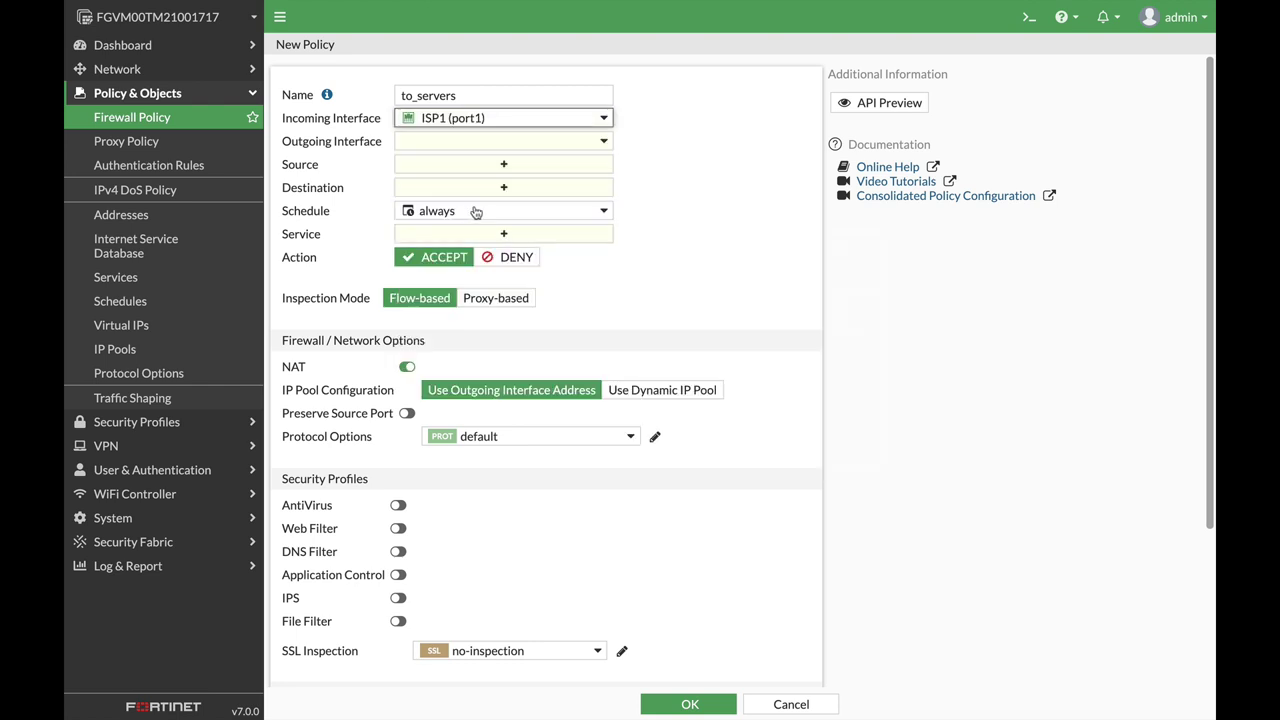
click(480, 146)
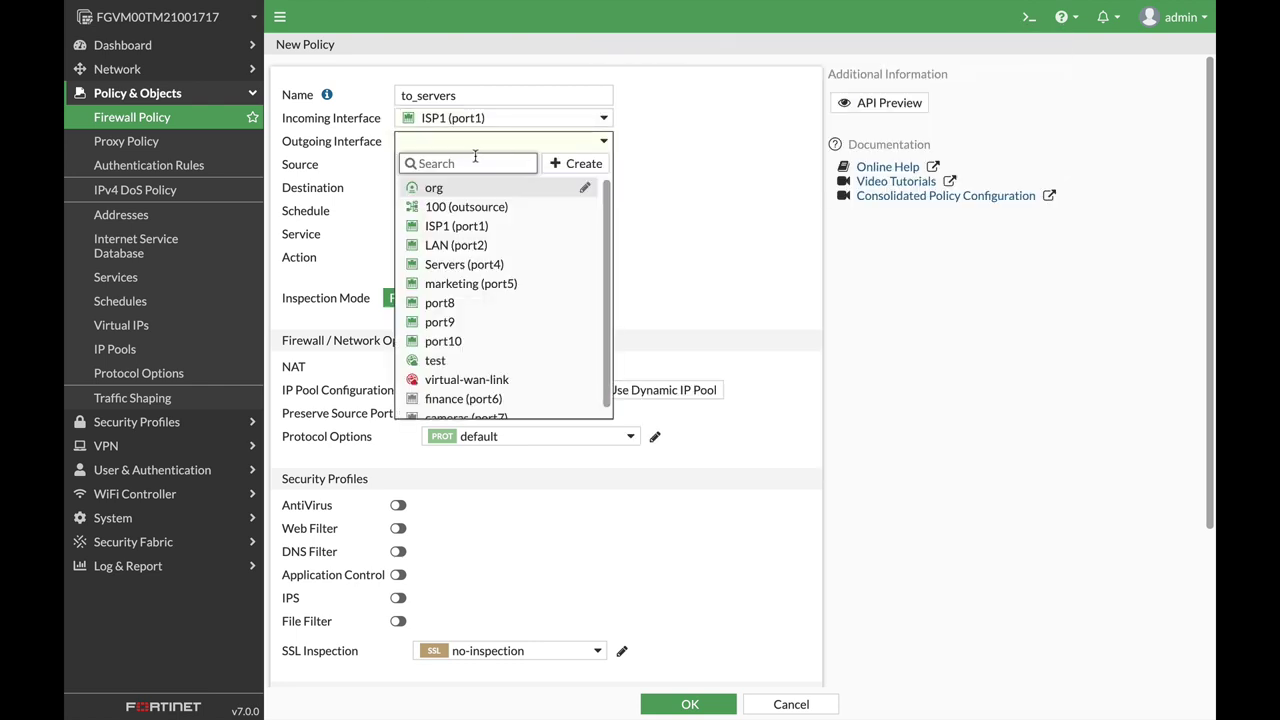
click(470, 264)
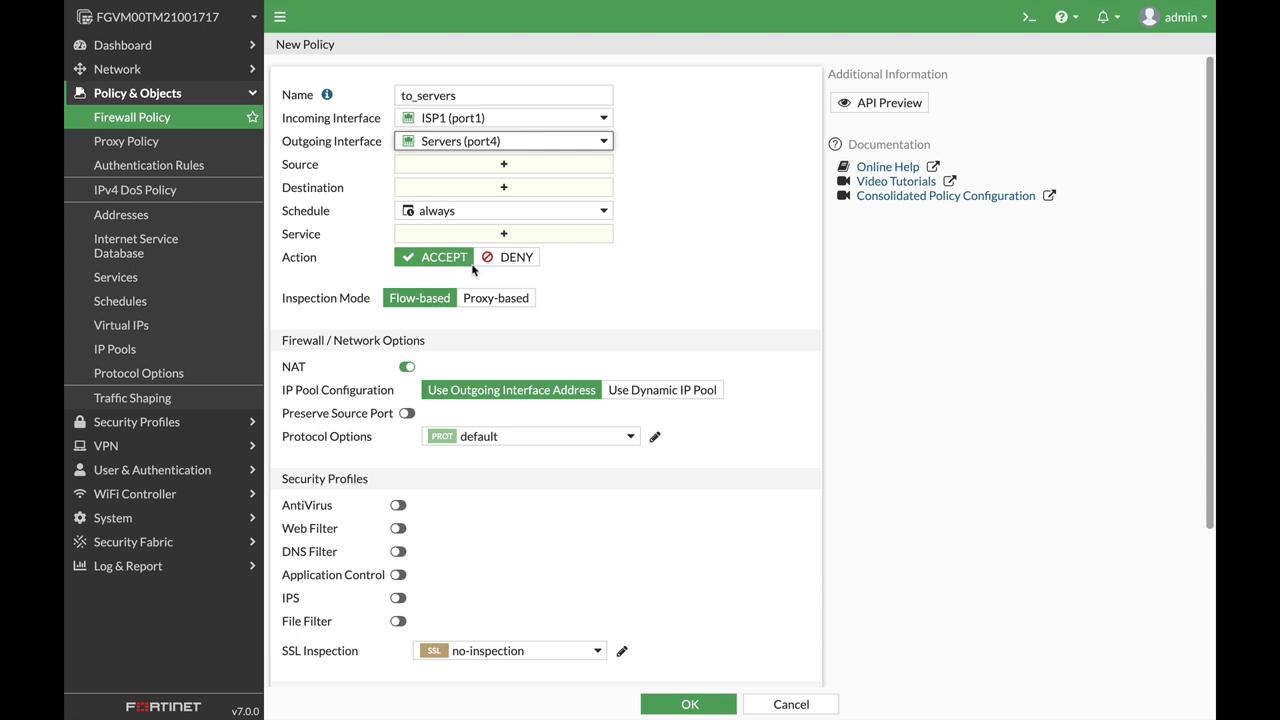
Set the policy source to all and the destination to the VIP group web_servers_2.
click(462, 168)
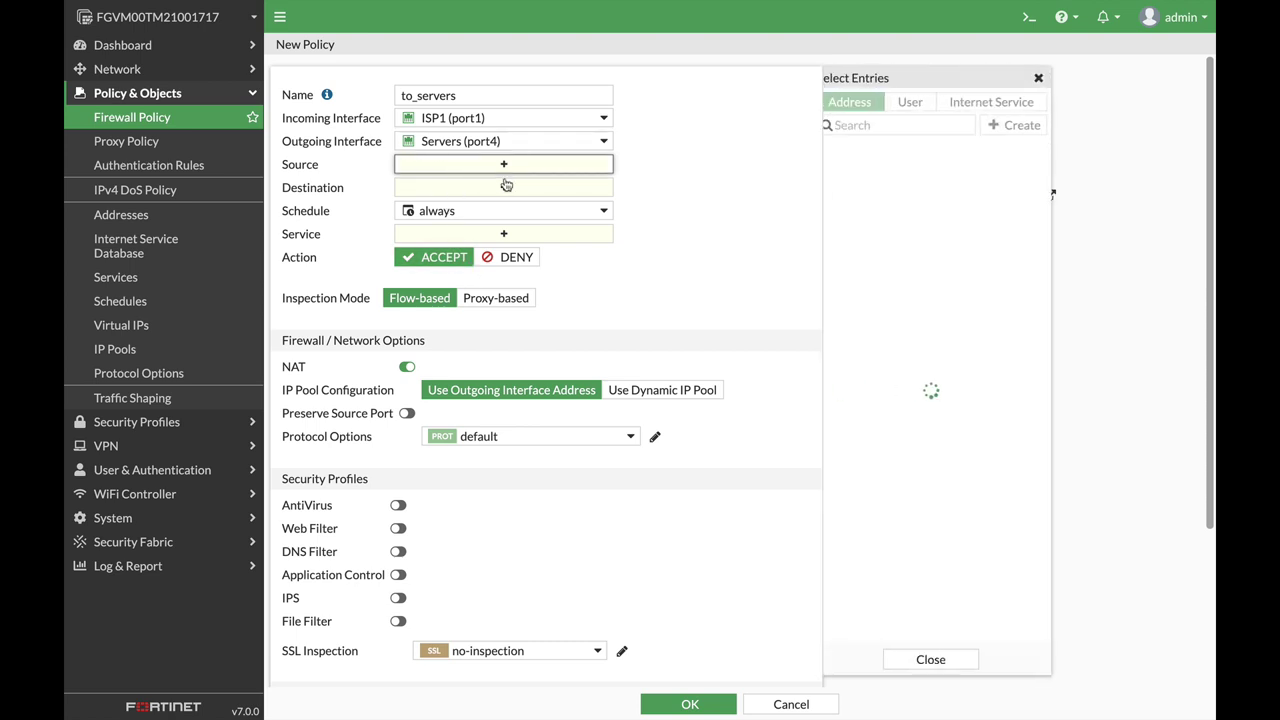
click(866, 174)
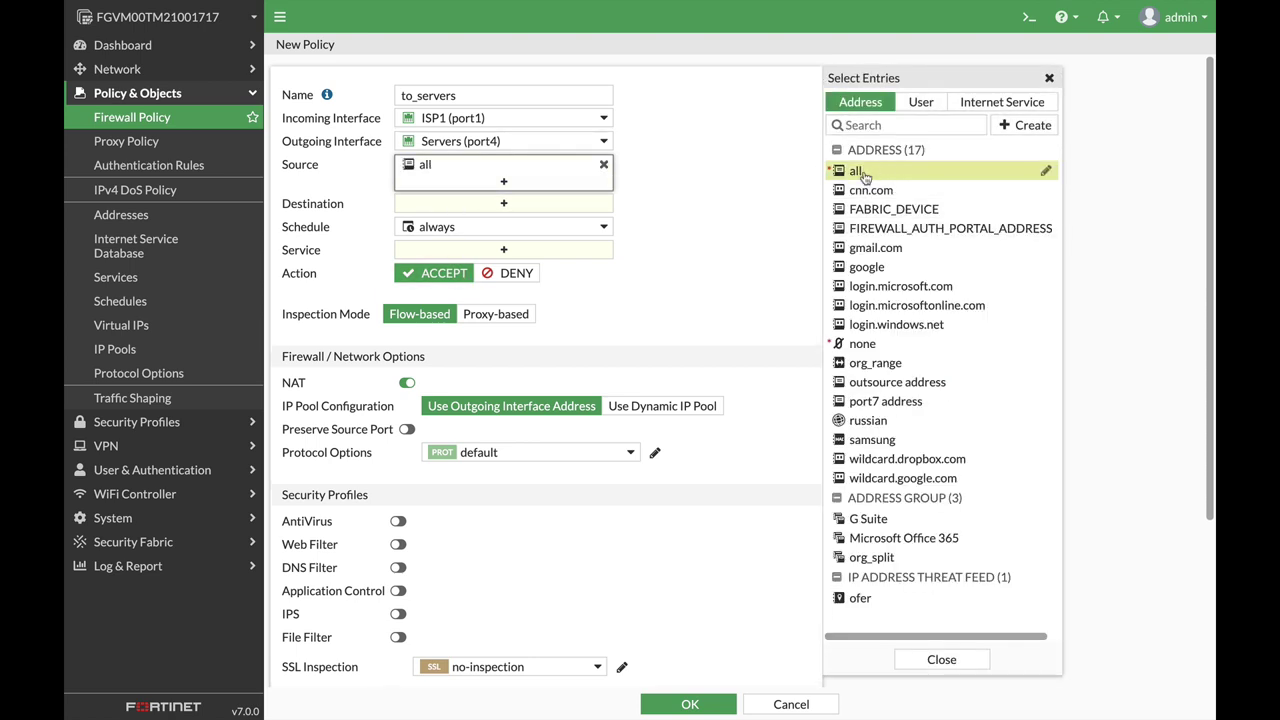
click(555, 203)
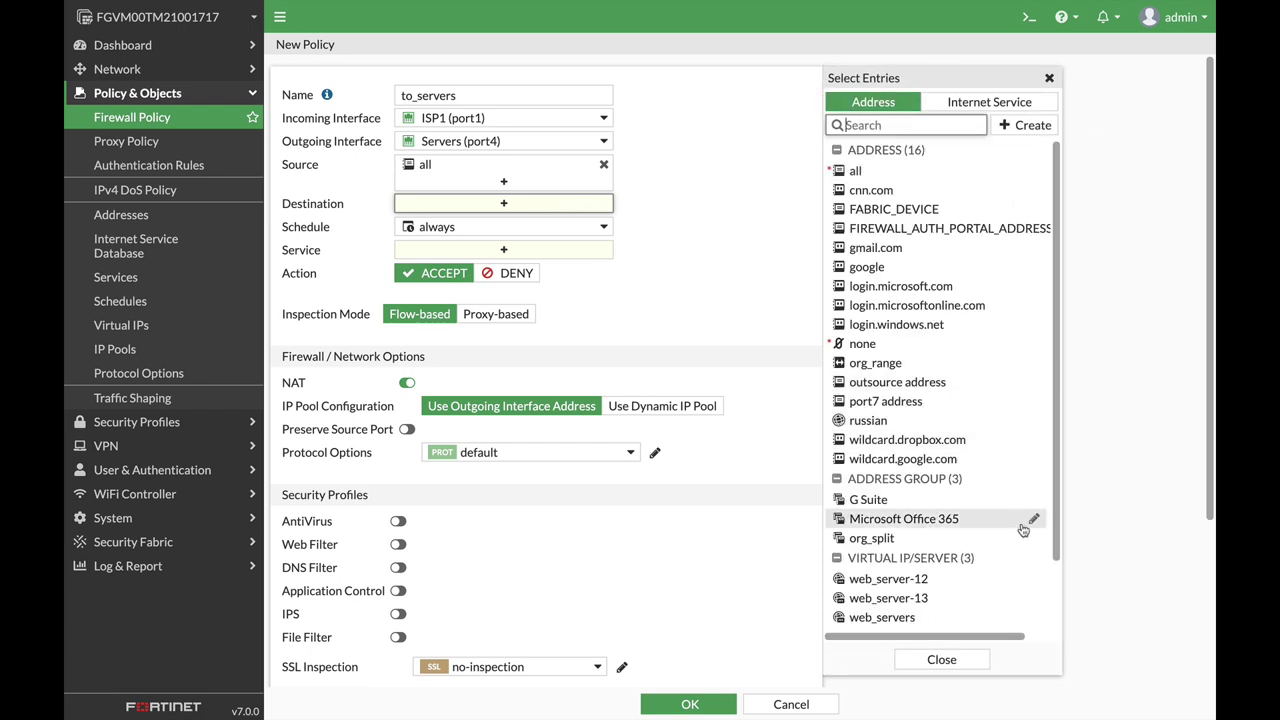
scroll(1000, 470, down, 3)
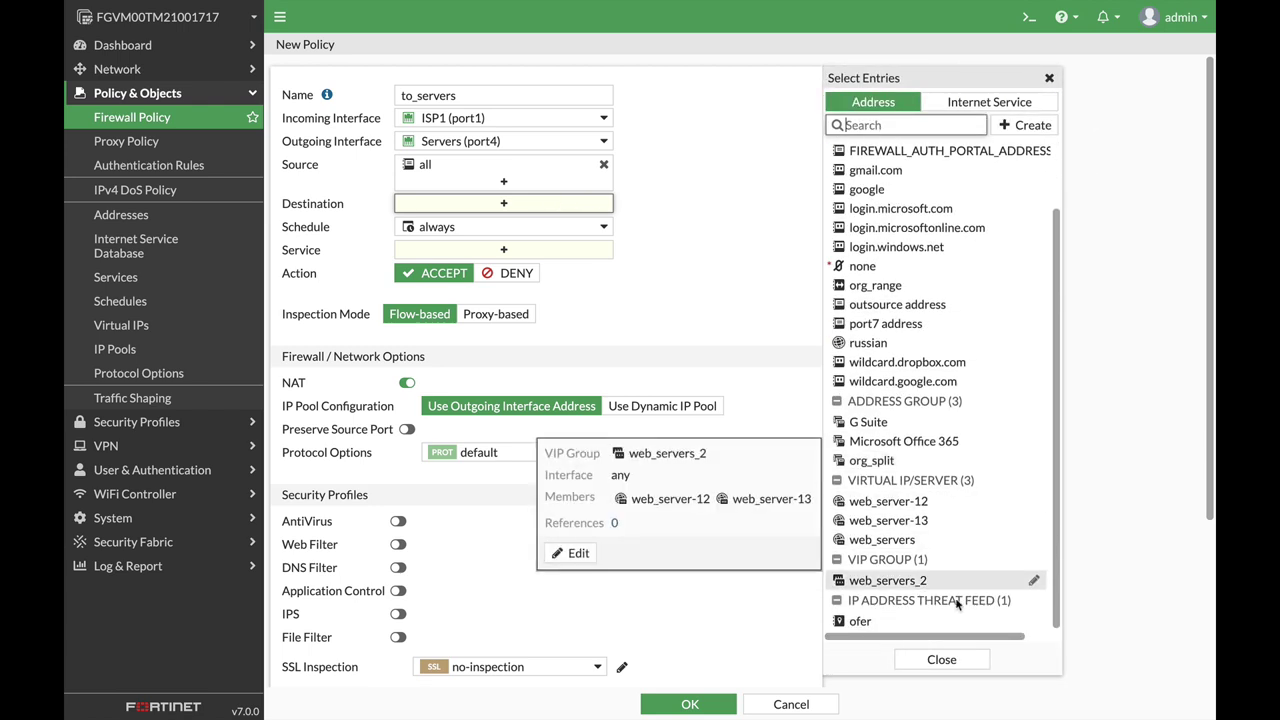
click(900, 588)
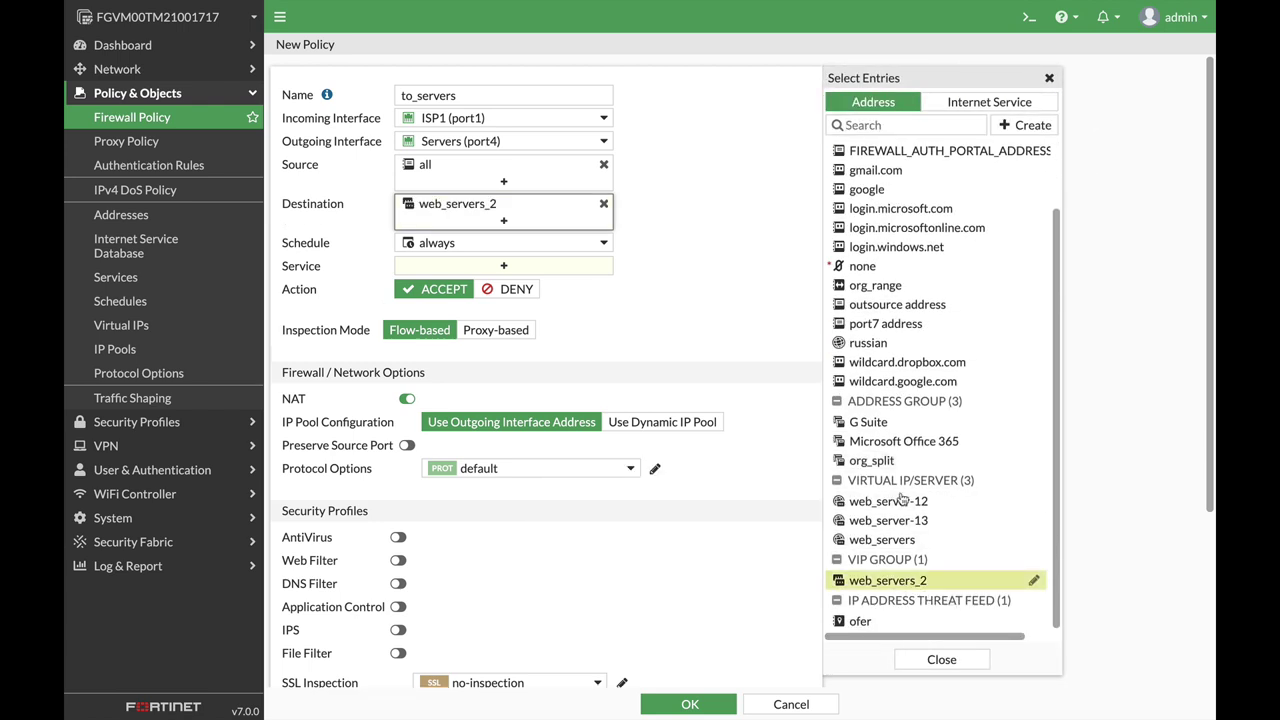
mouse_move(488, 206)
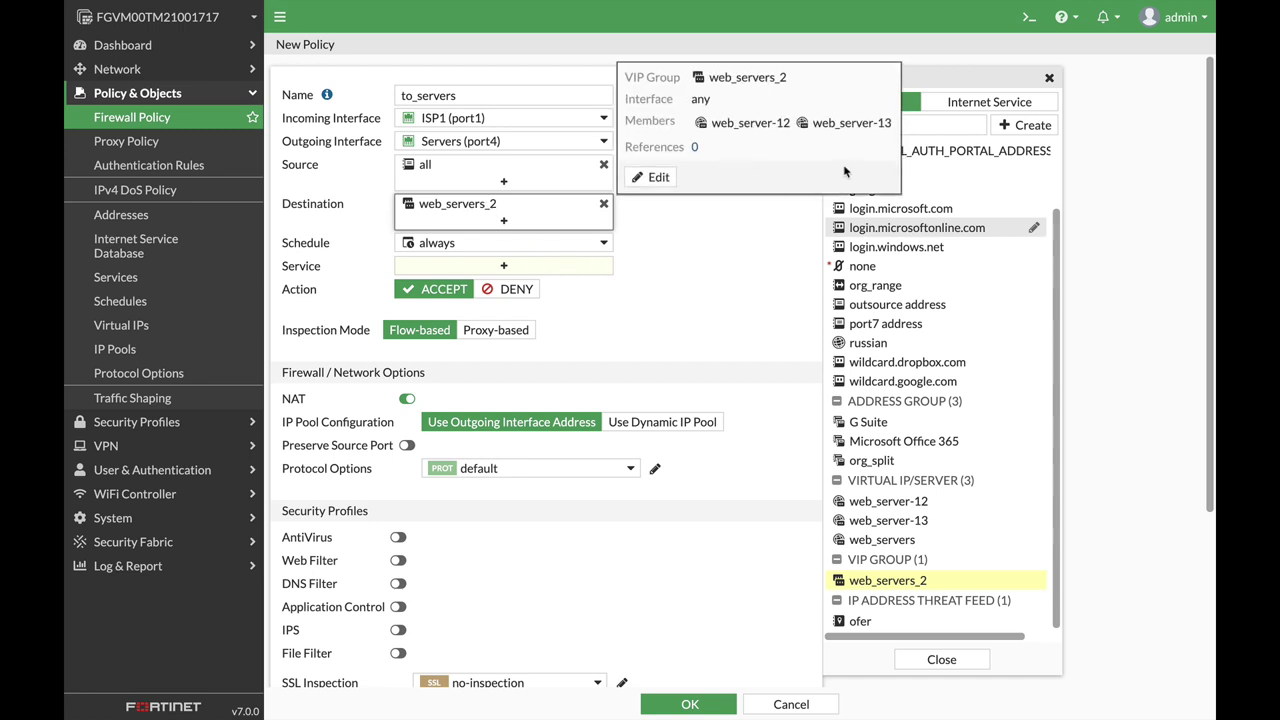
click(465, 268)
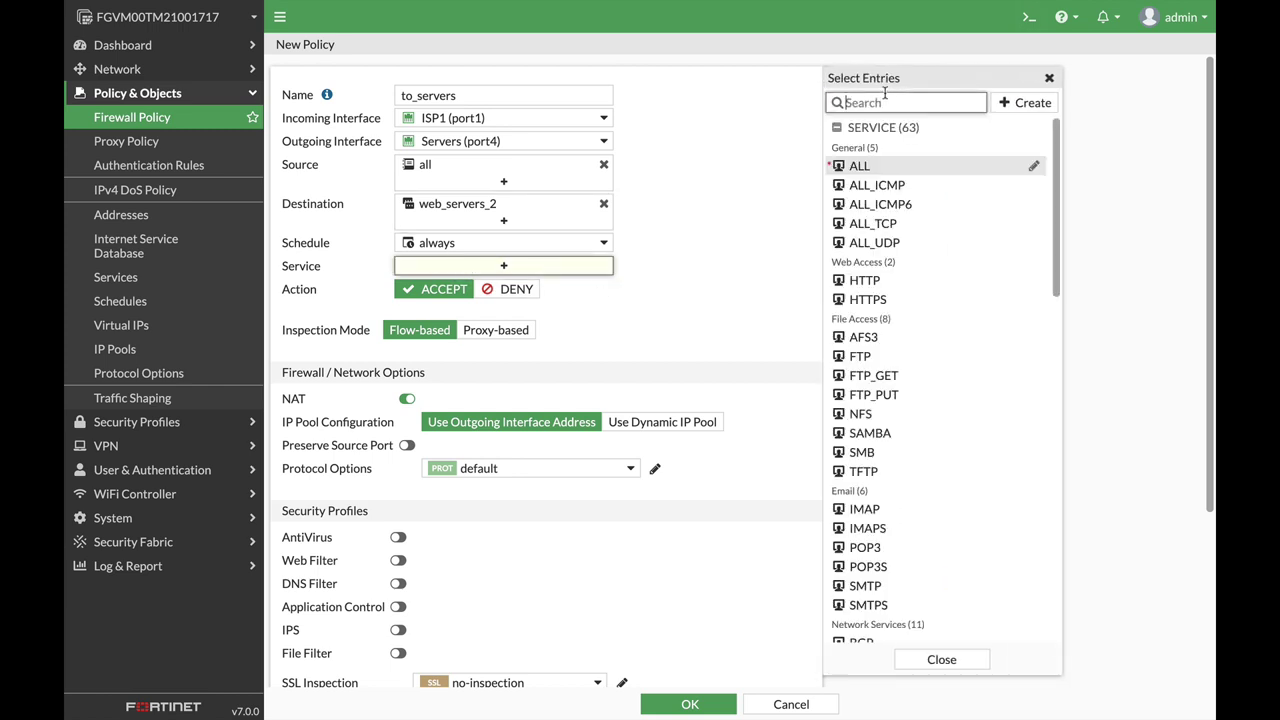
Set the to_servers policy service to ALL.
click(878, 169)
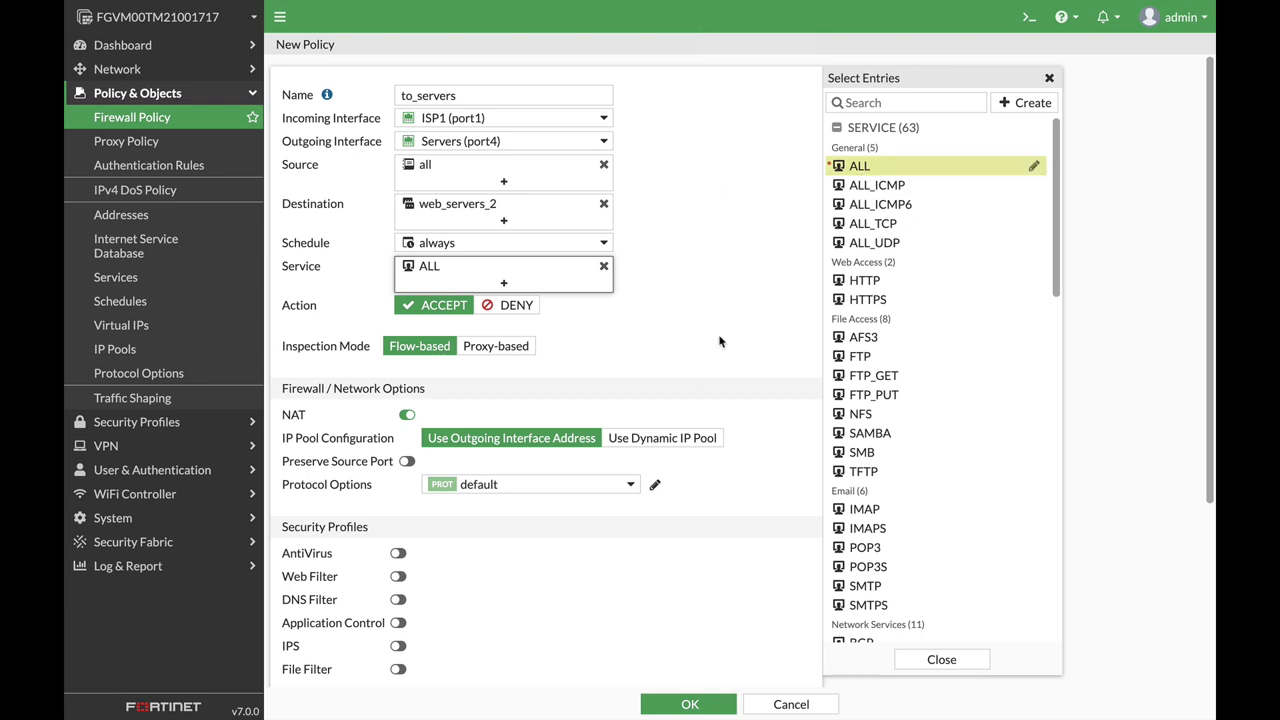
scroll(718, 342, down, 3)
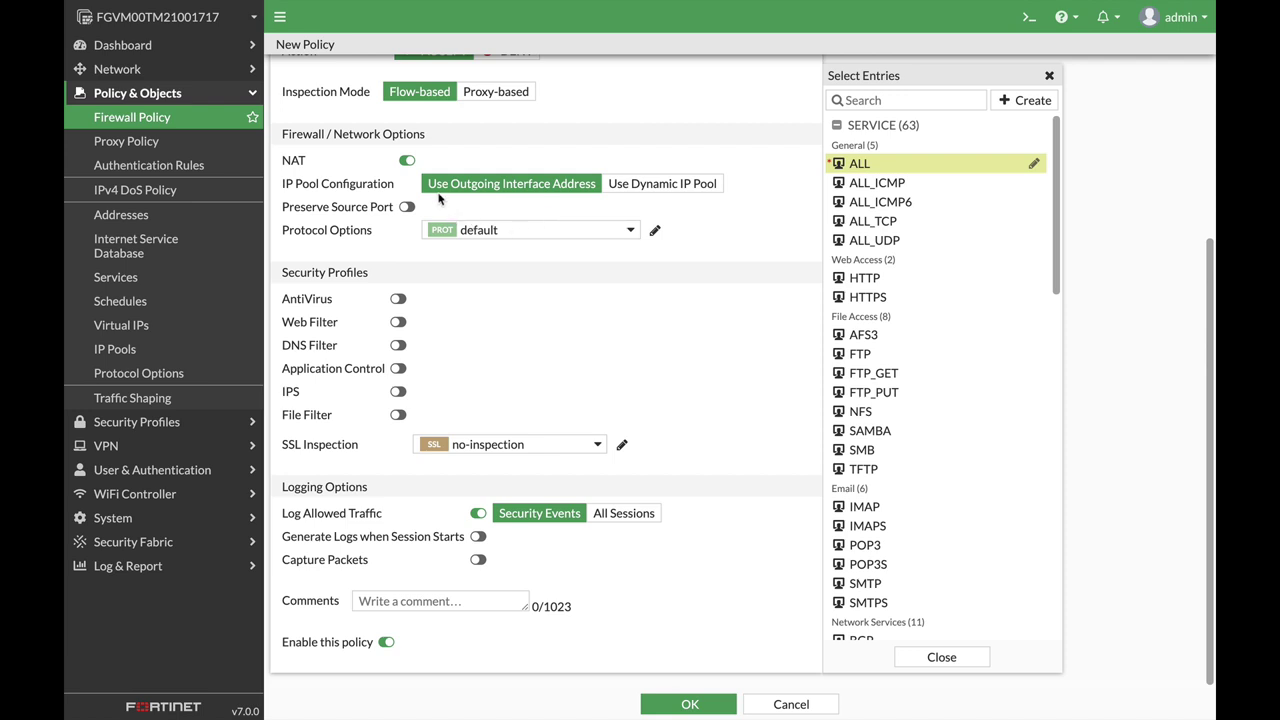
Disable NAT, enable AntiVirus and IPS with default profiles, and save the to_servers policy.
click(406, 161)
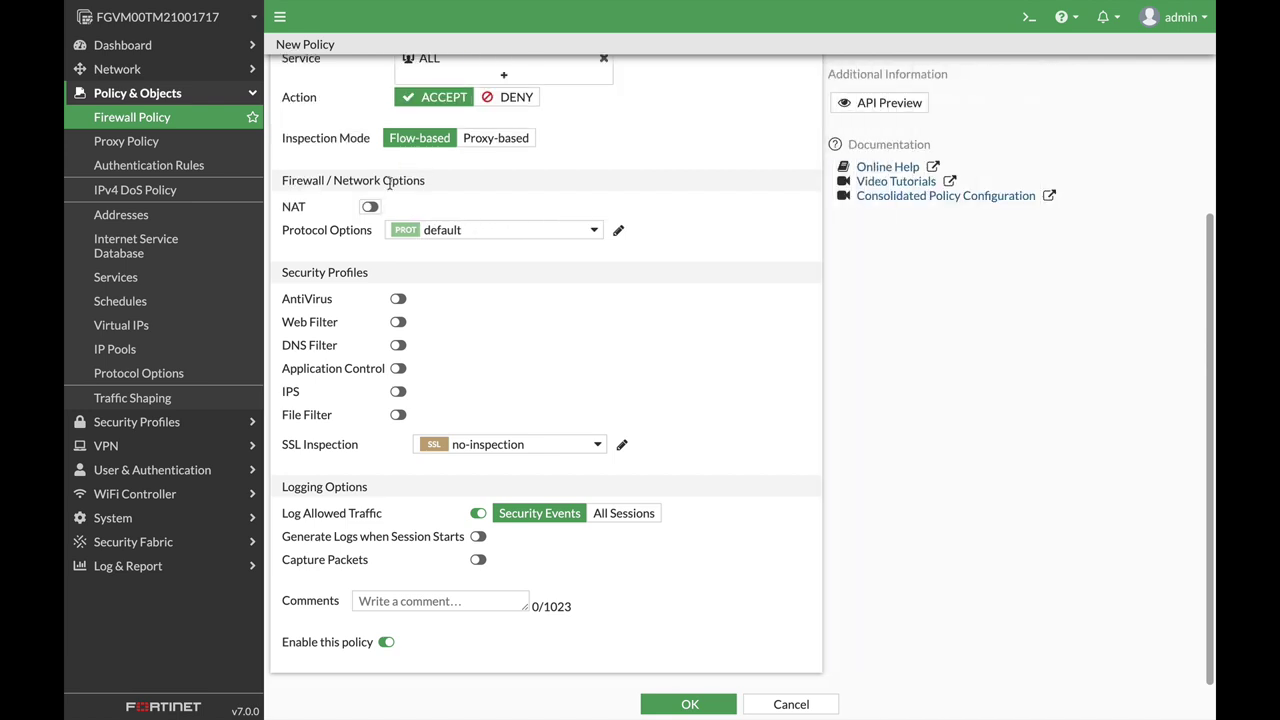
click(398, 298)
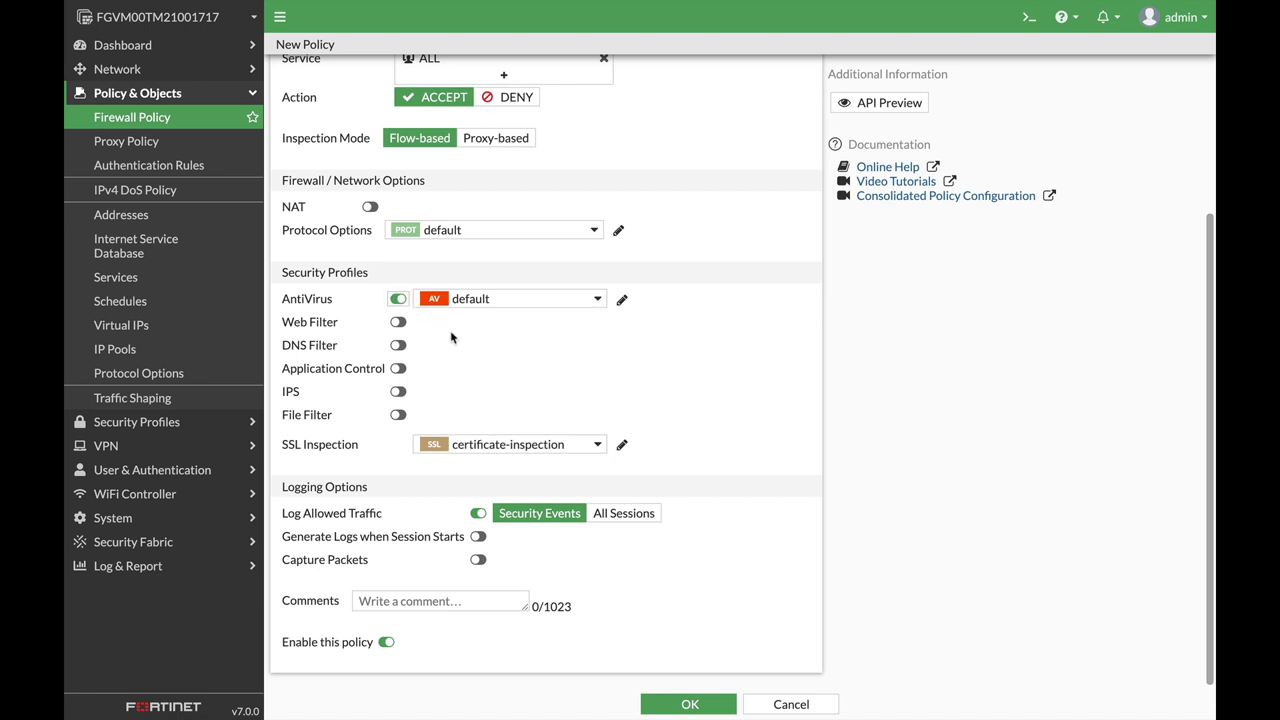
click(400, 392)
click(694, 705)
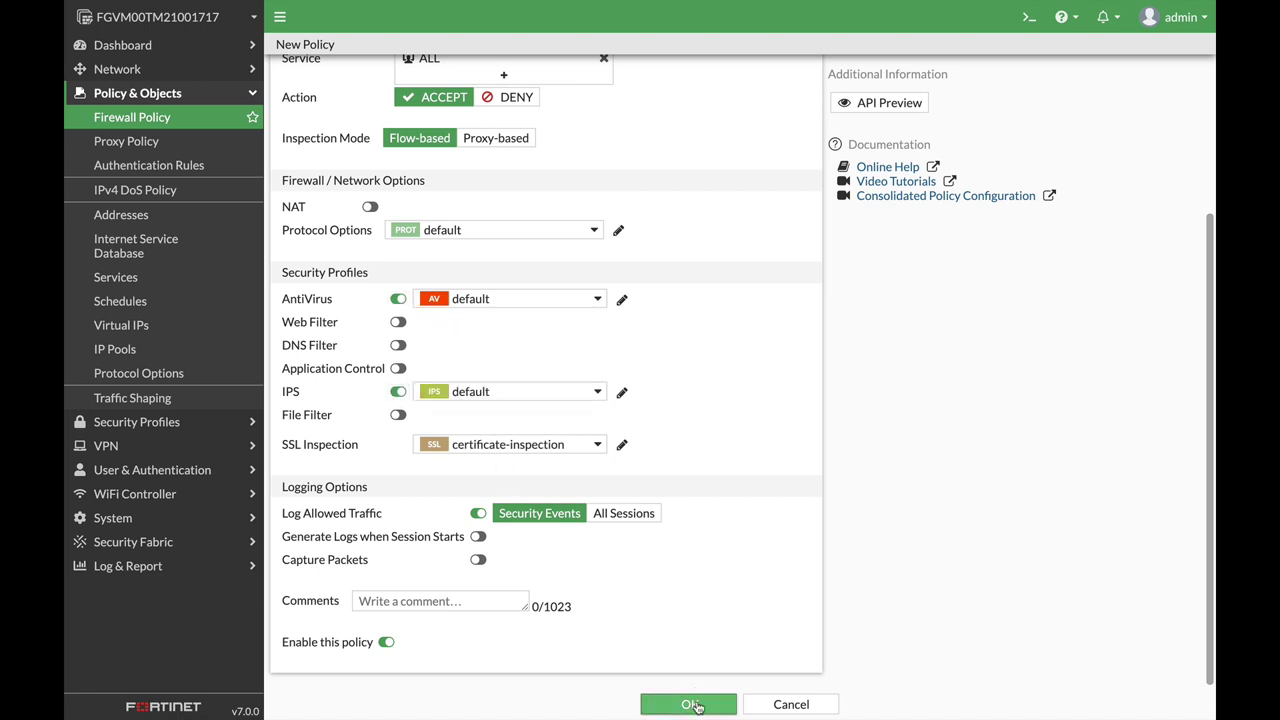